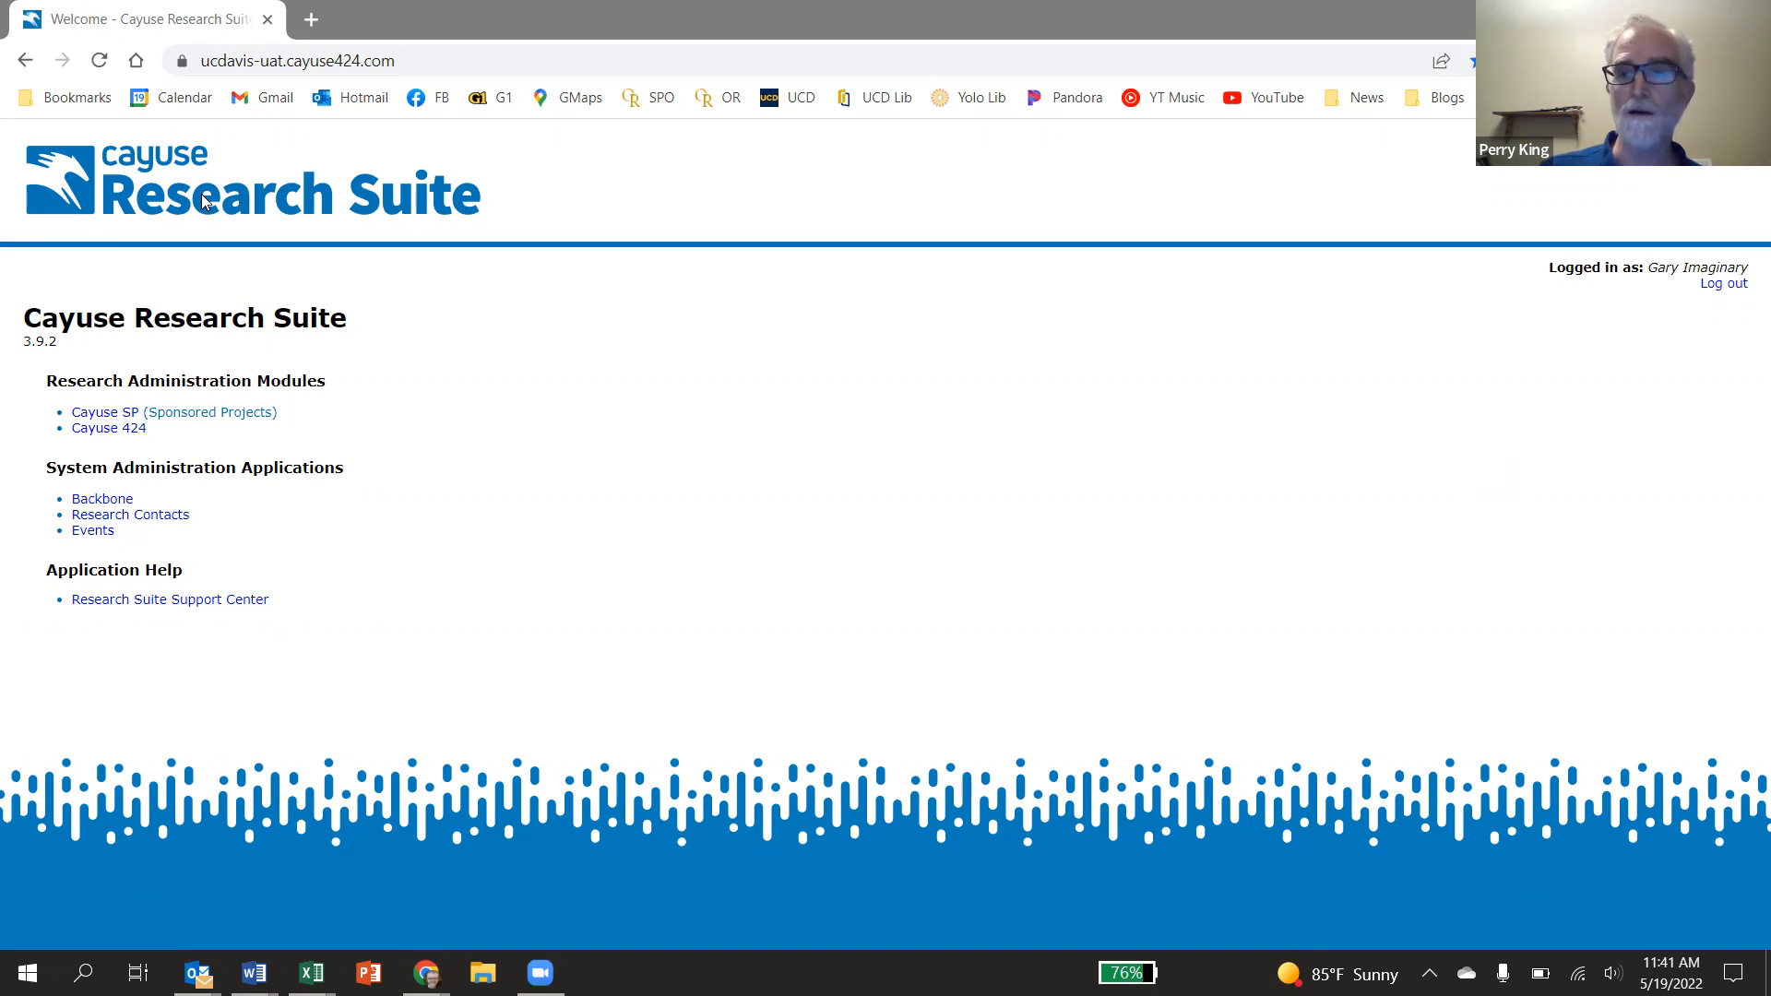
Open the Cayuse 424 Proposals (S2S) module from the Research Suite home page
{"action": "left_click", "coordinate": [110, 430]}
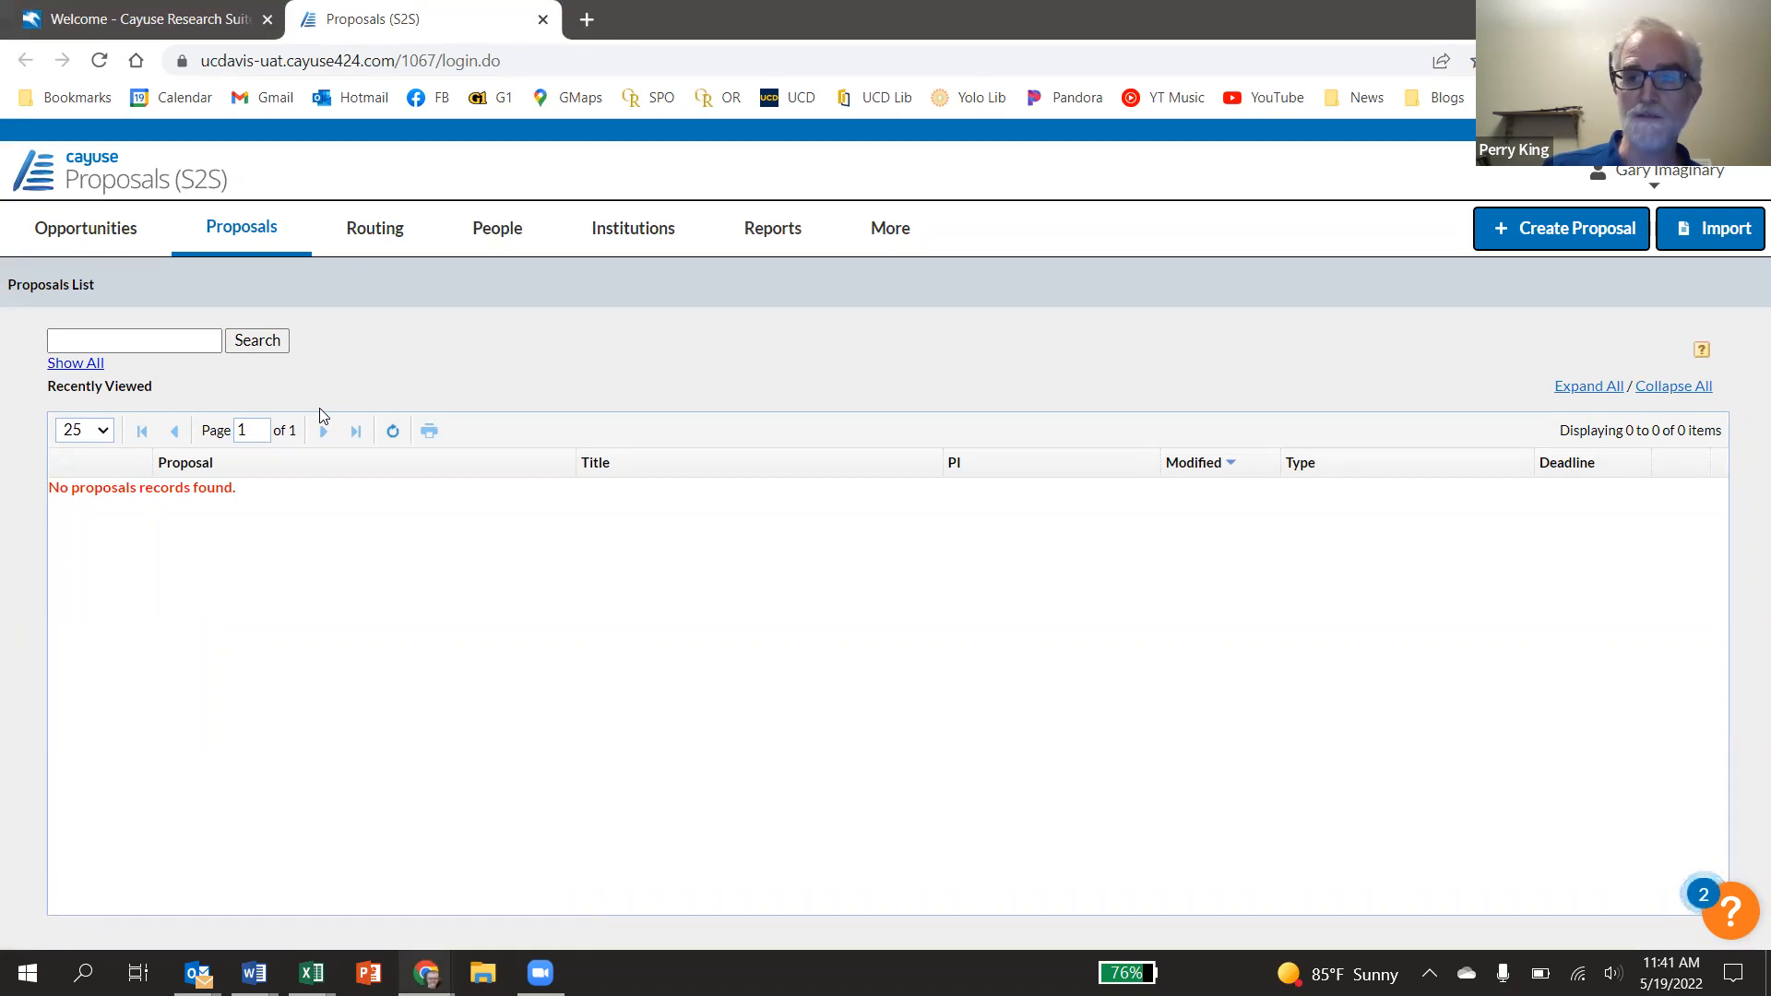
Search the People directory for the person's surname, filtered to the UC Davis institution
{"action": "left_click", "coordinate": [498, 231]}
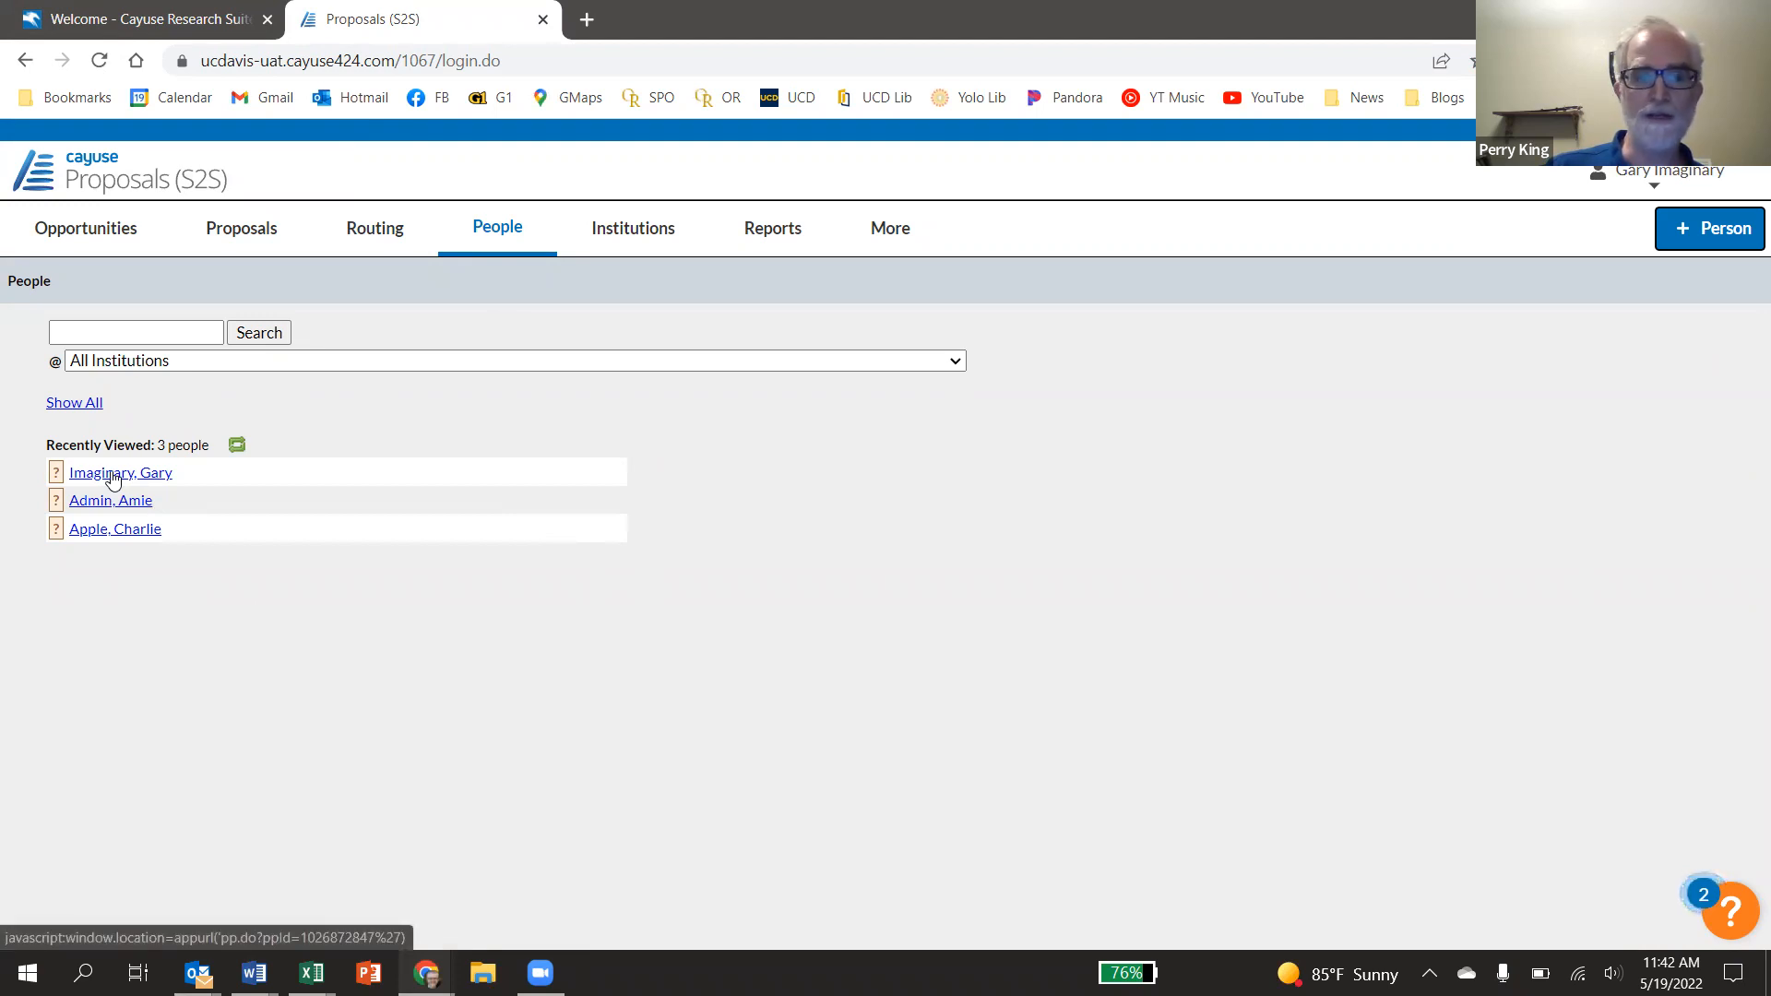
{"action": "left_click", "coordinate": [129, 331]}
{"action": "left_click", "coordinate": [129, 331]}
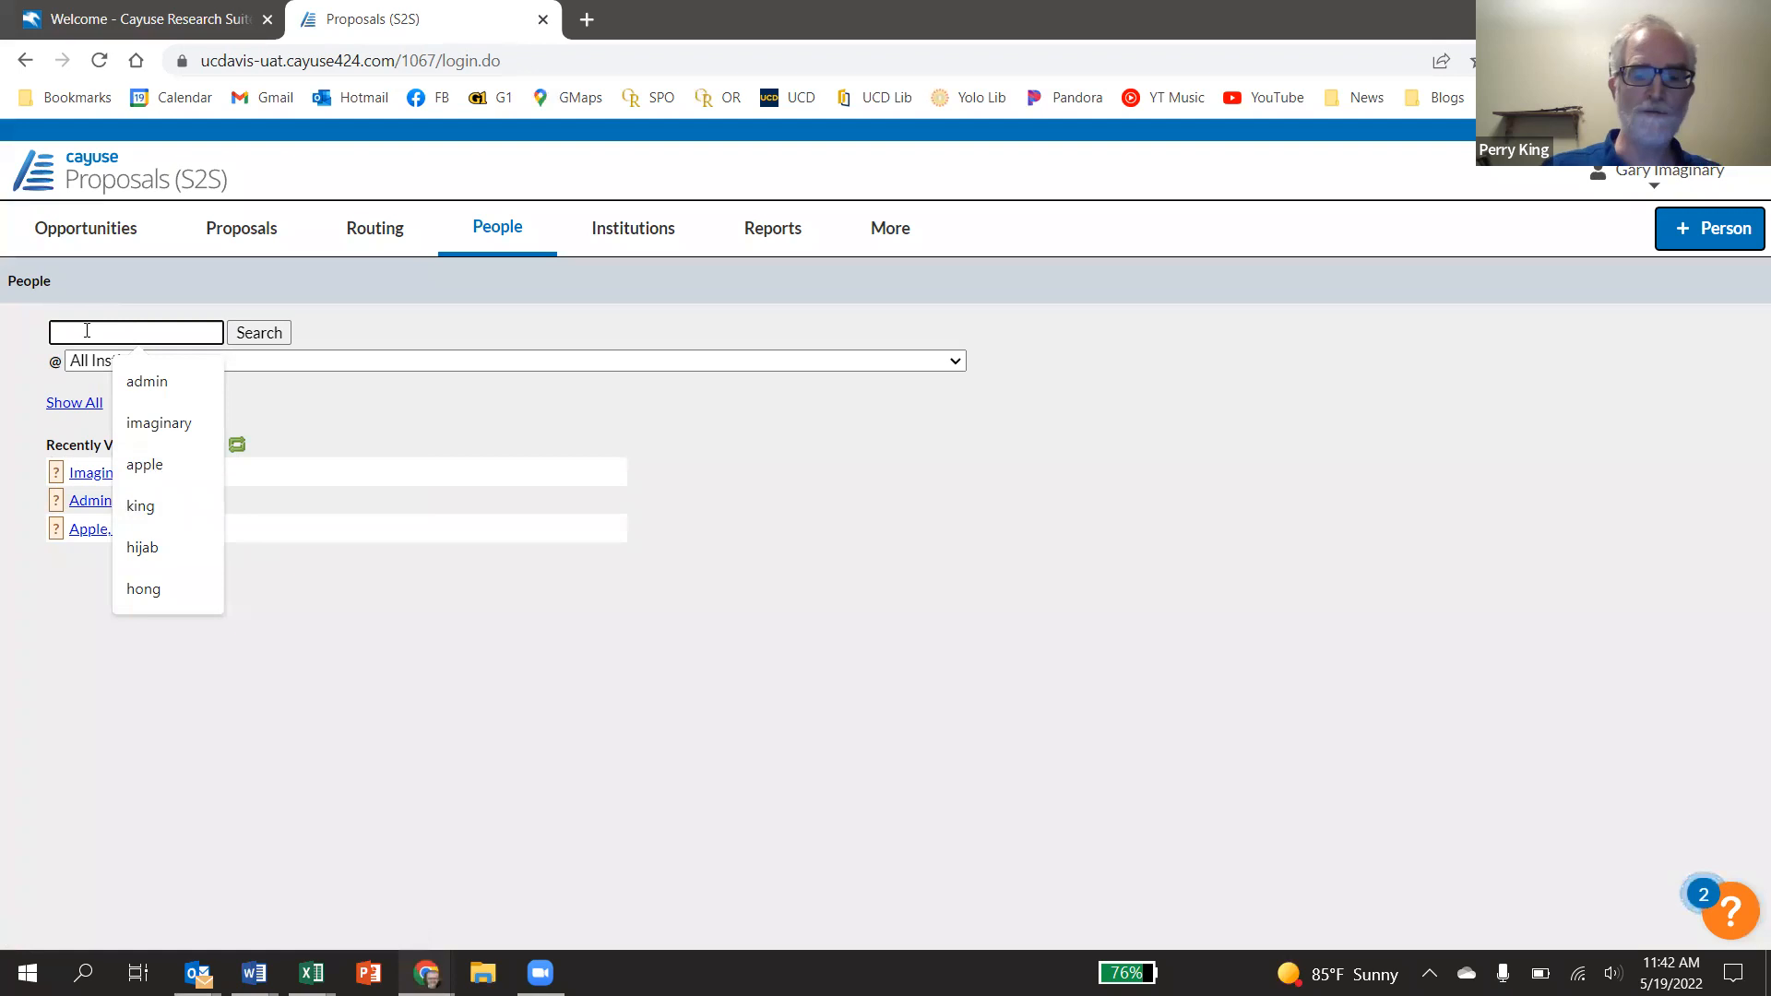
{"action": "type", "text": "ima"}
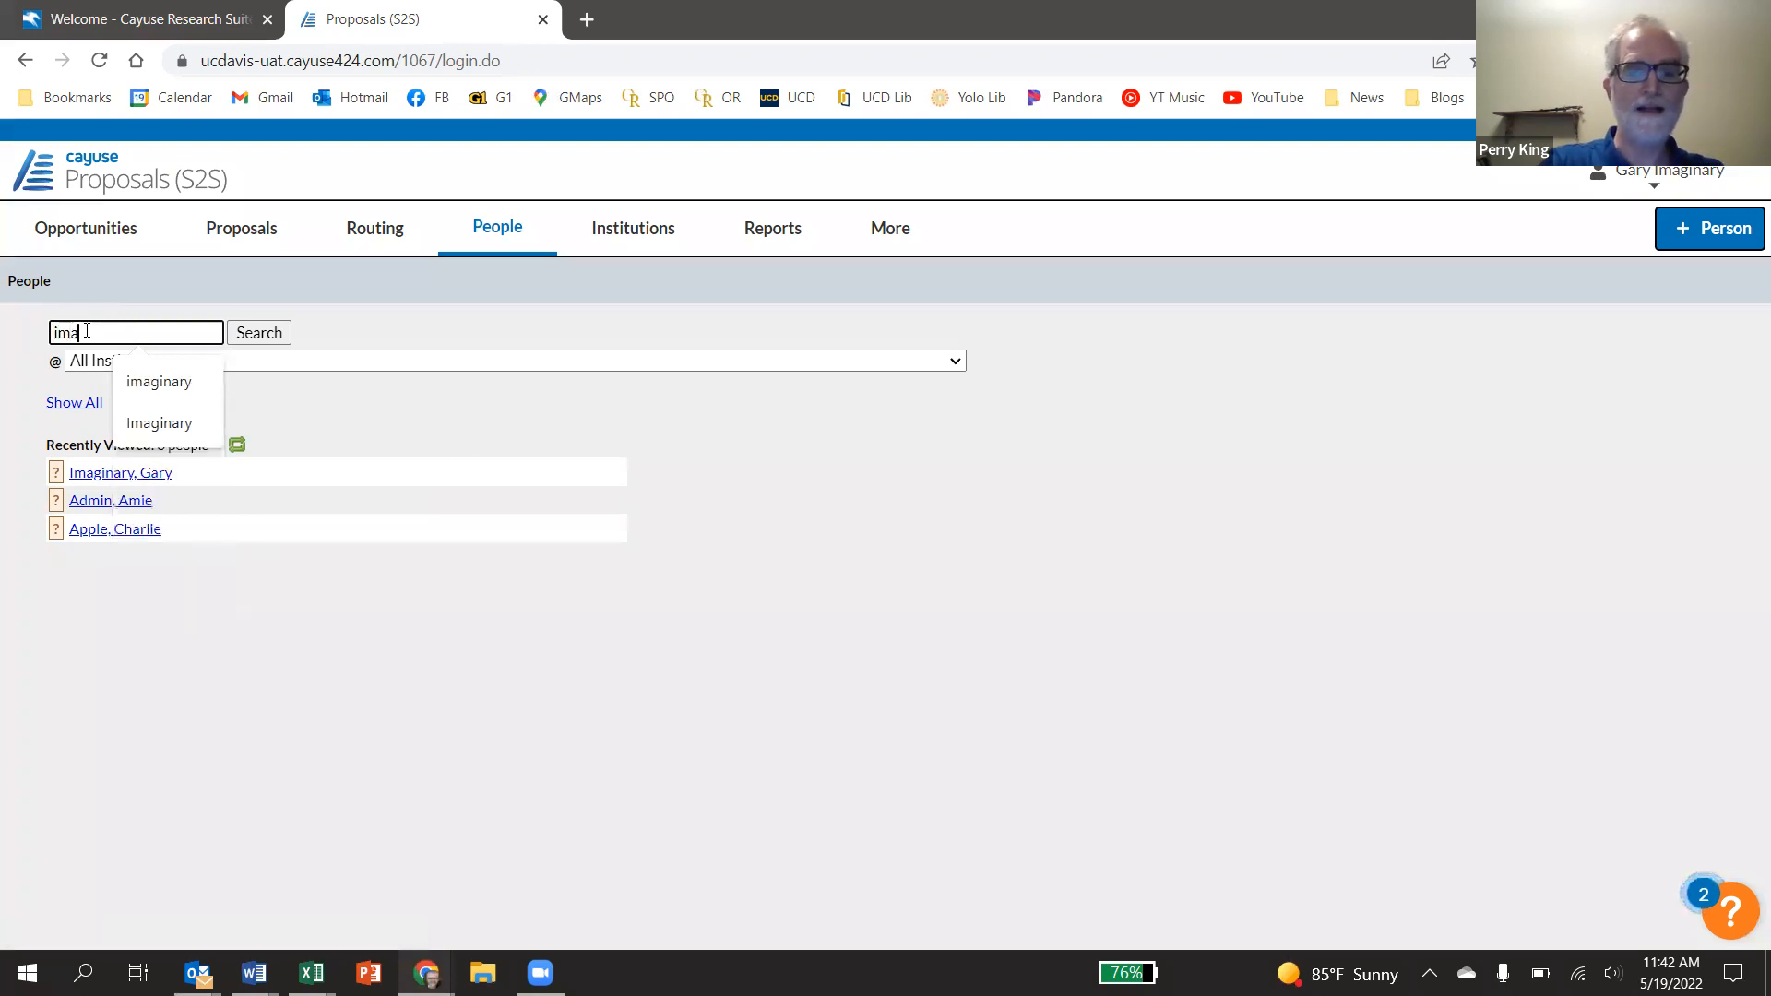
{"action": "type", "text": "ginary"}
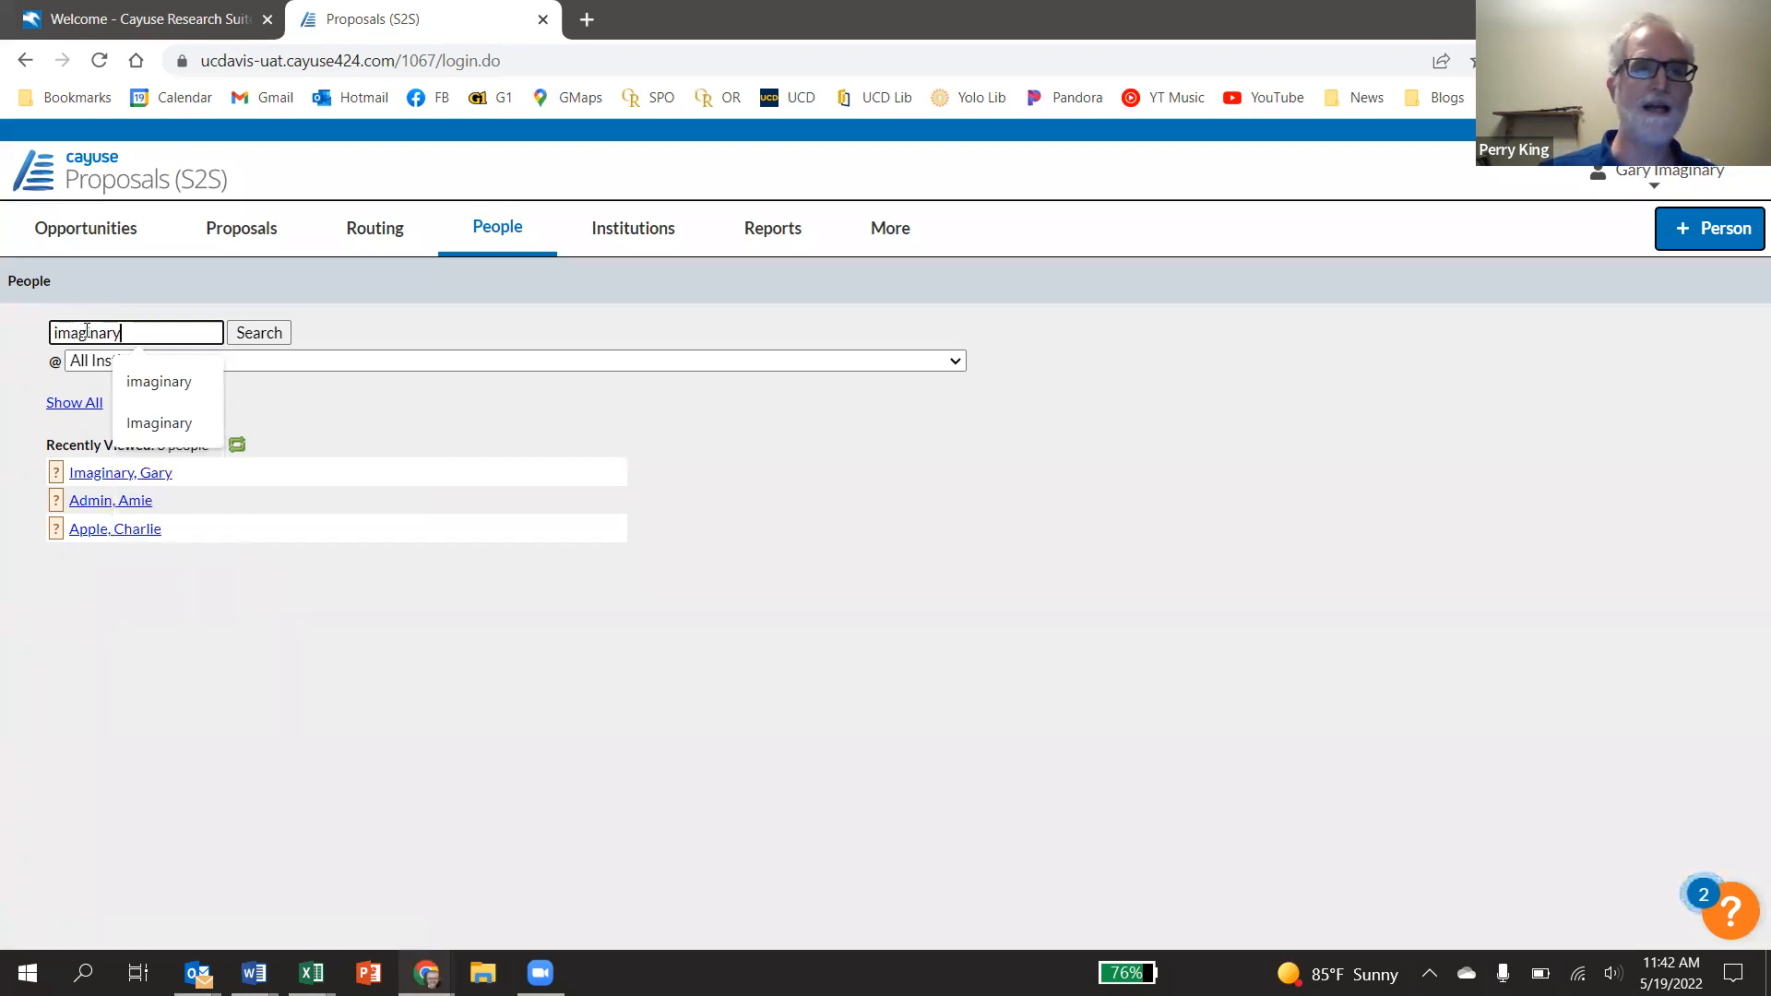
{"action": "left_click", "coordinate": [954, 359]}
{"action": "left_click_drag", "start_coordinate": [978, 398], "coordinate": [982, 629]}
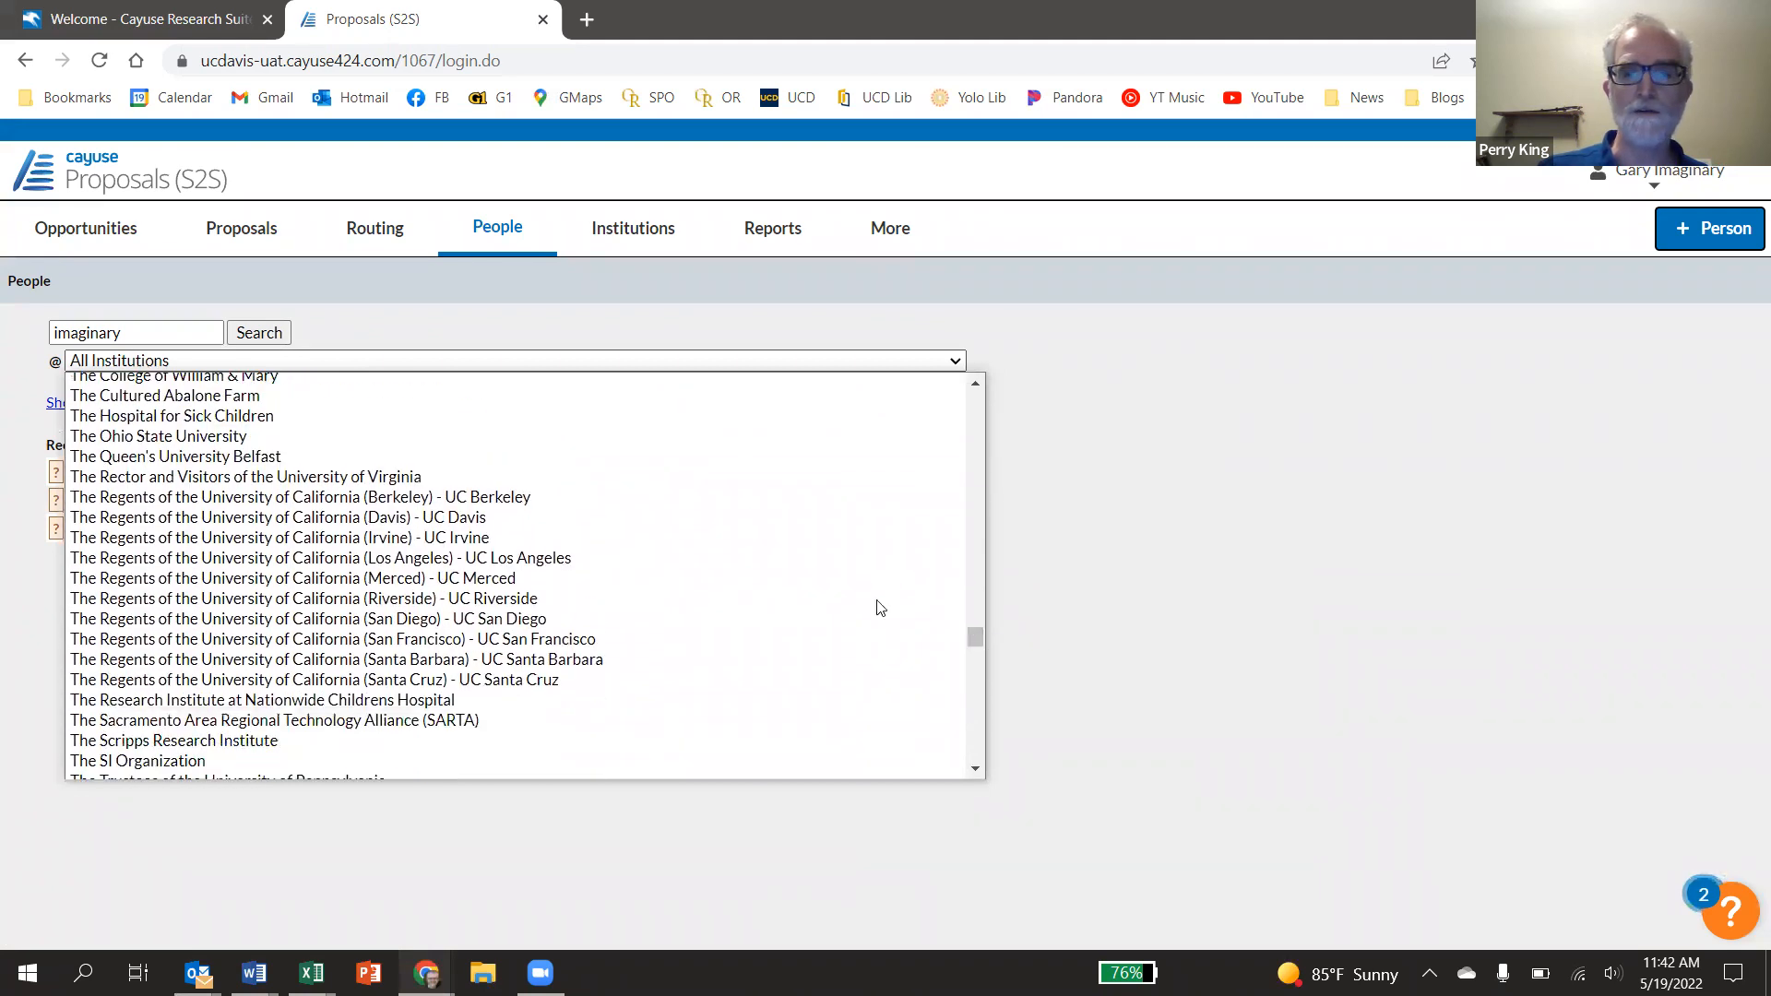
{"action": "left_click", "coordinate": [480, 519]}
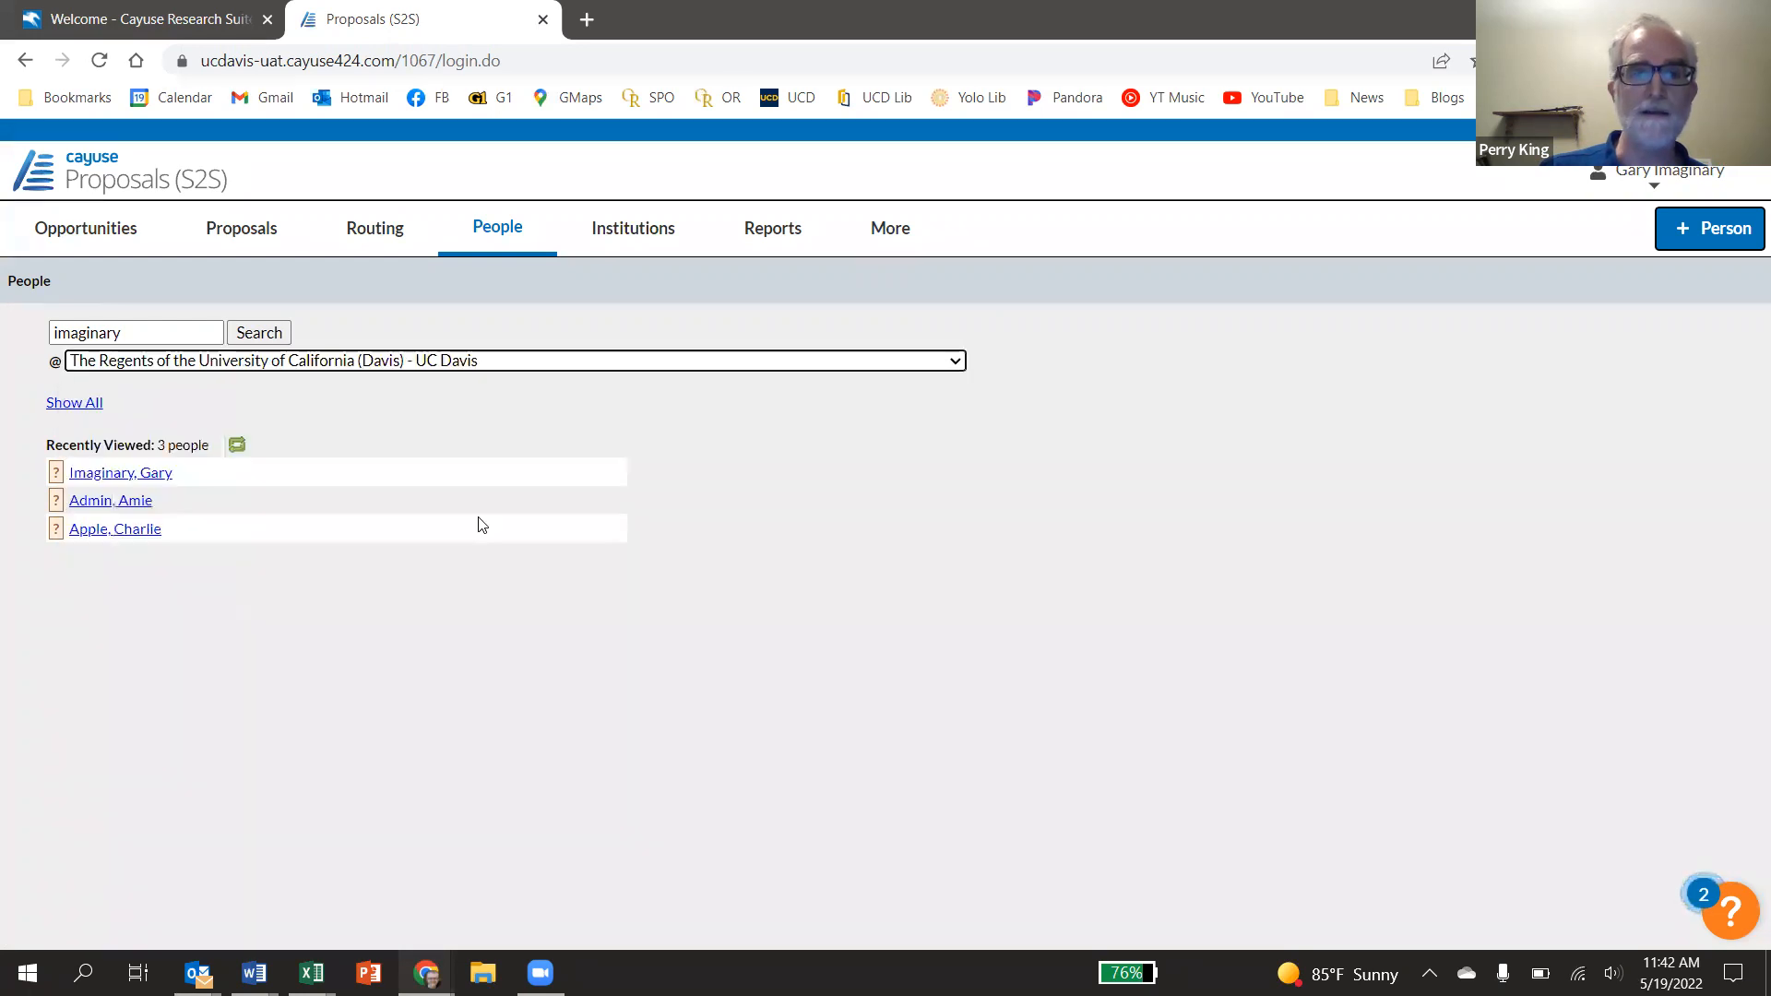
{"action": "left_click", "coordinate": [274, 334]}
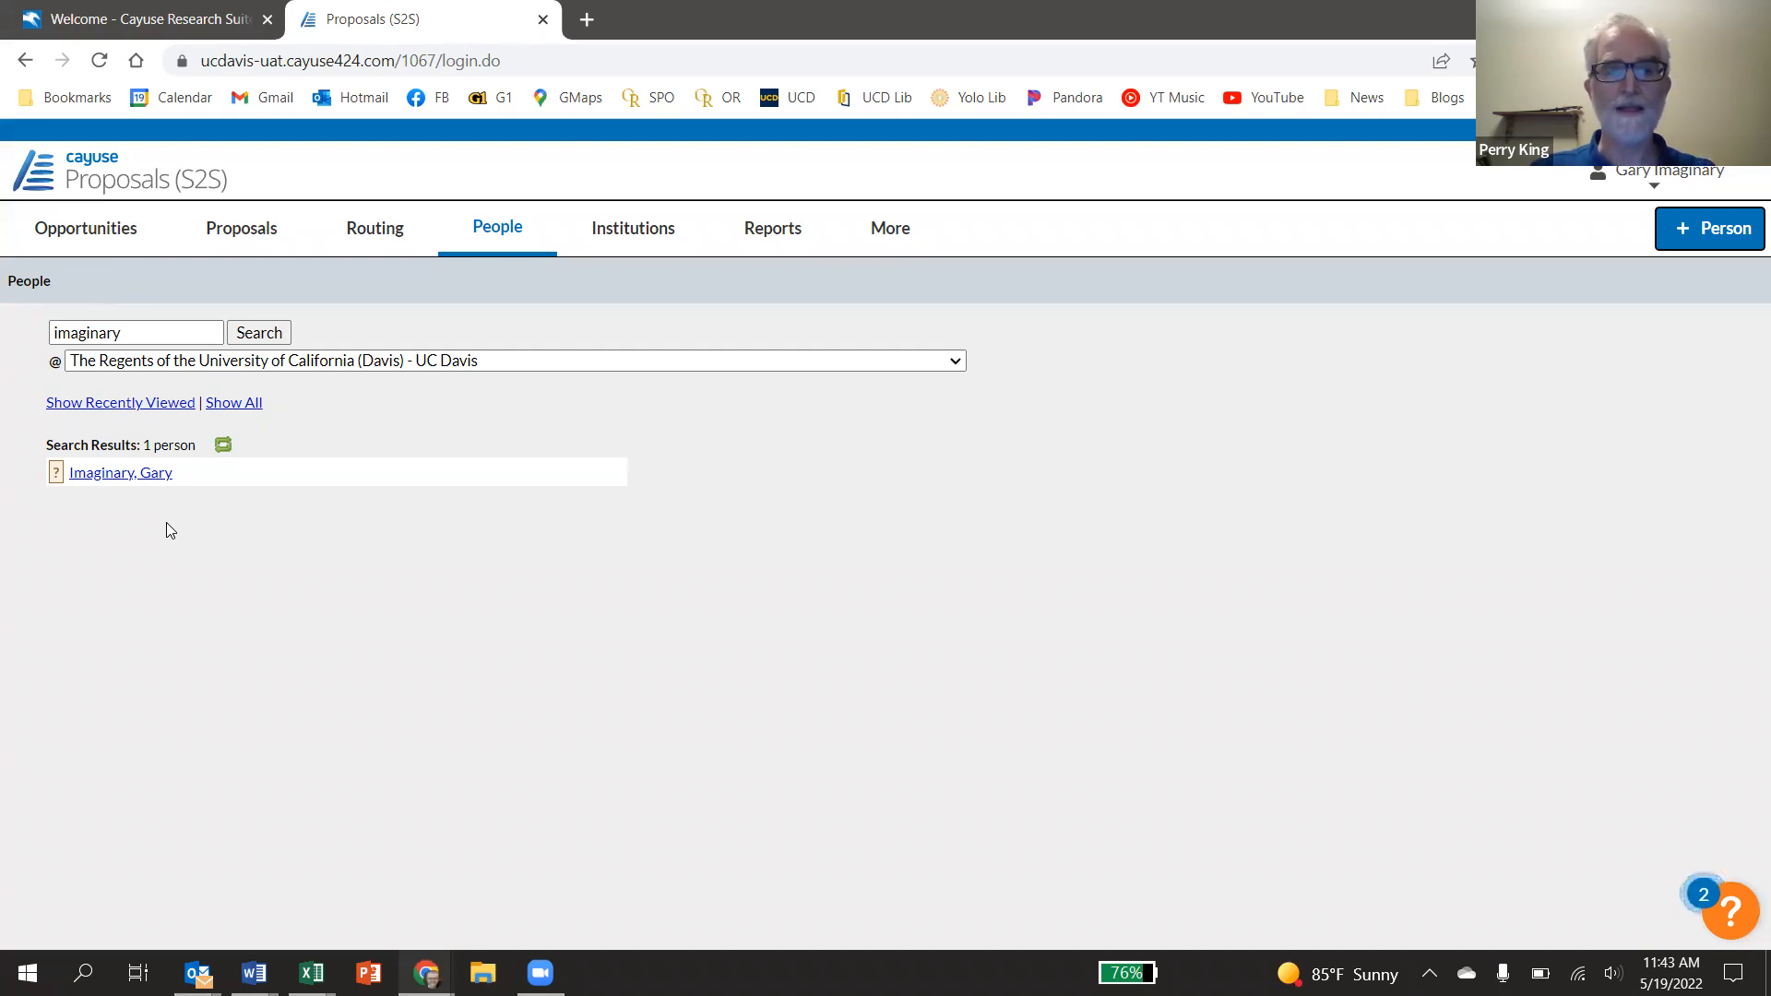
{"action": "key", "text": "alt+Tab"}
{"action": "key", "text": "alt+Tab"}
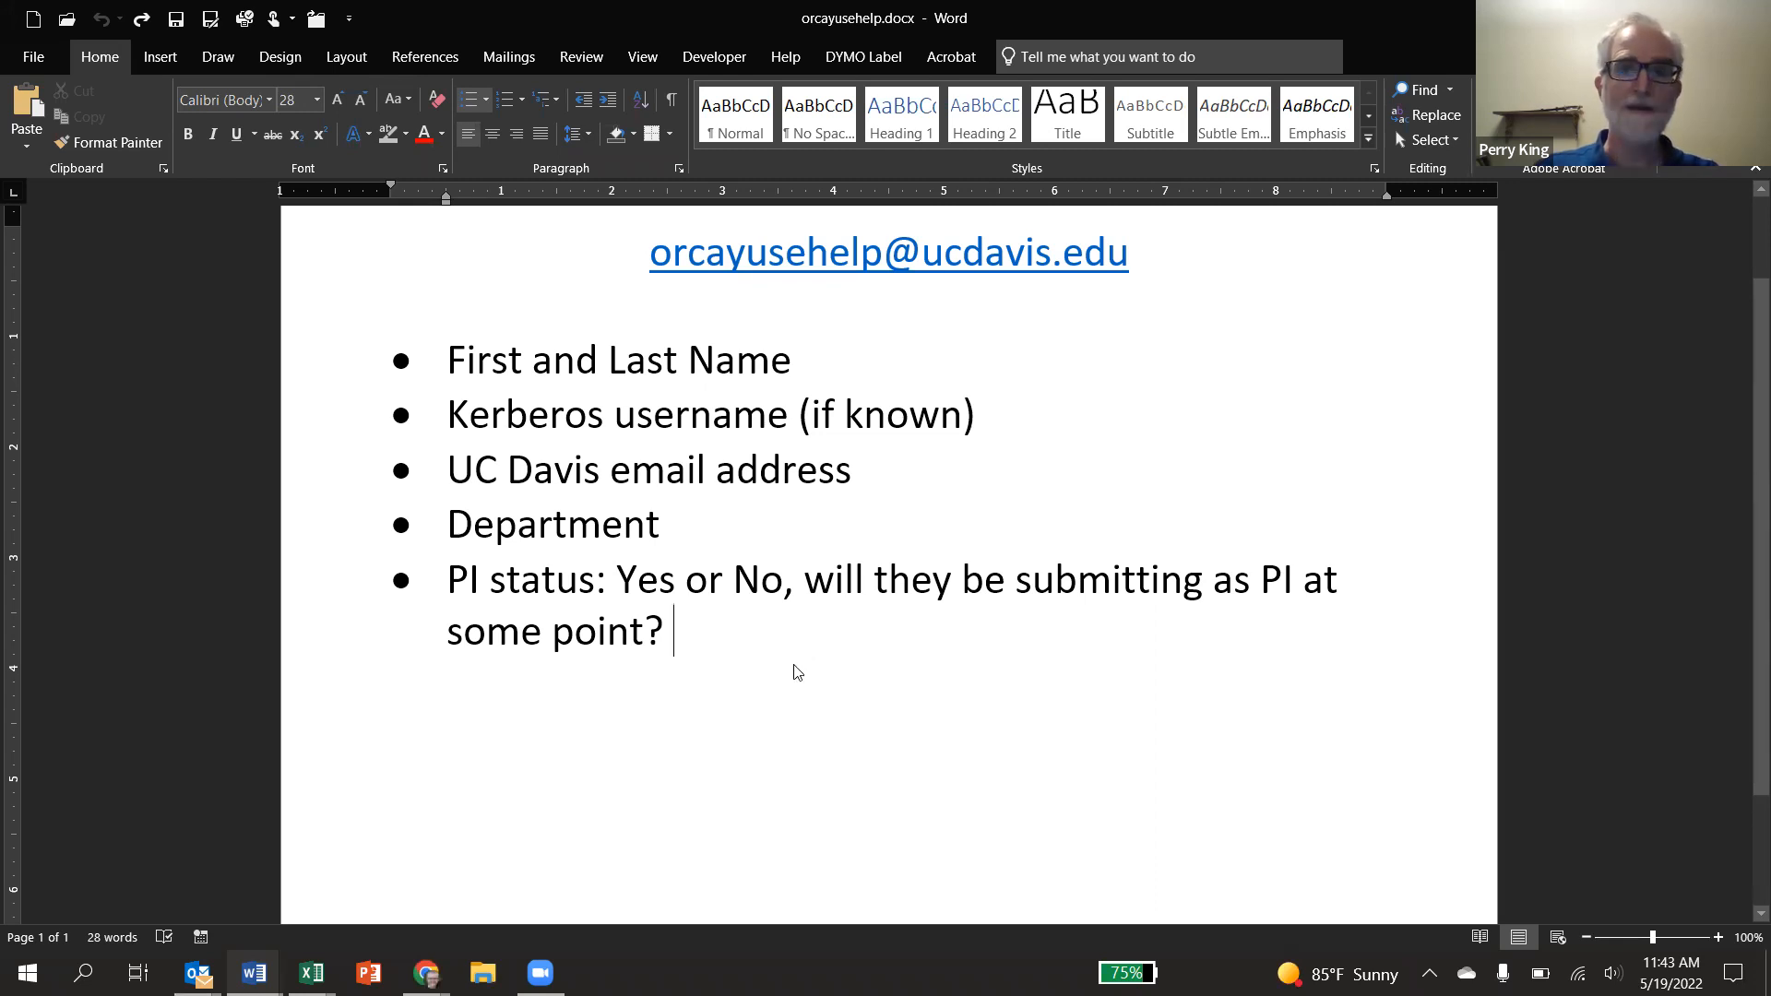
{"action": "key", "text": "alt+Tab"}
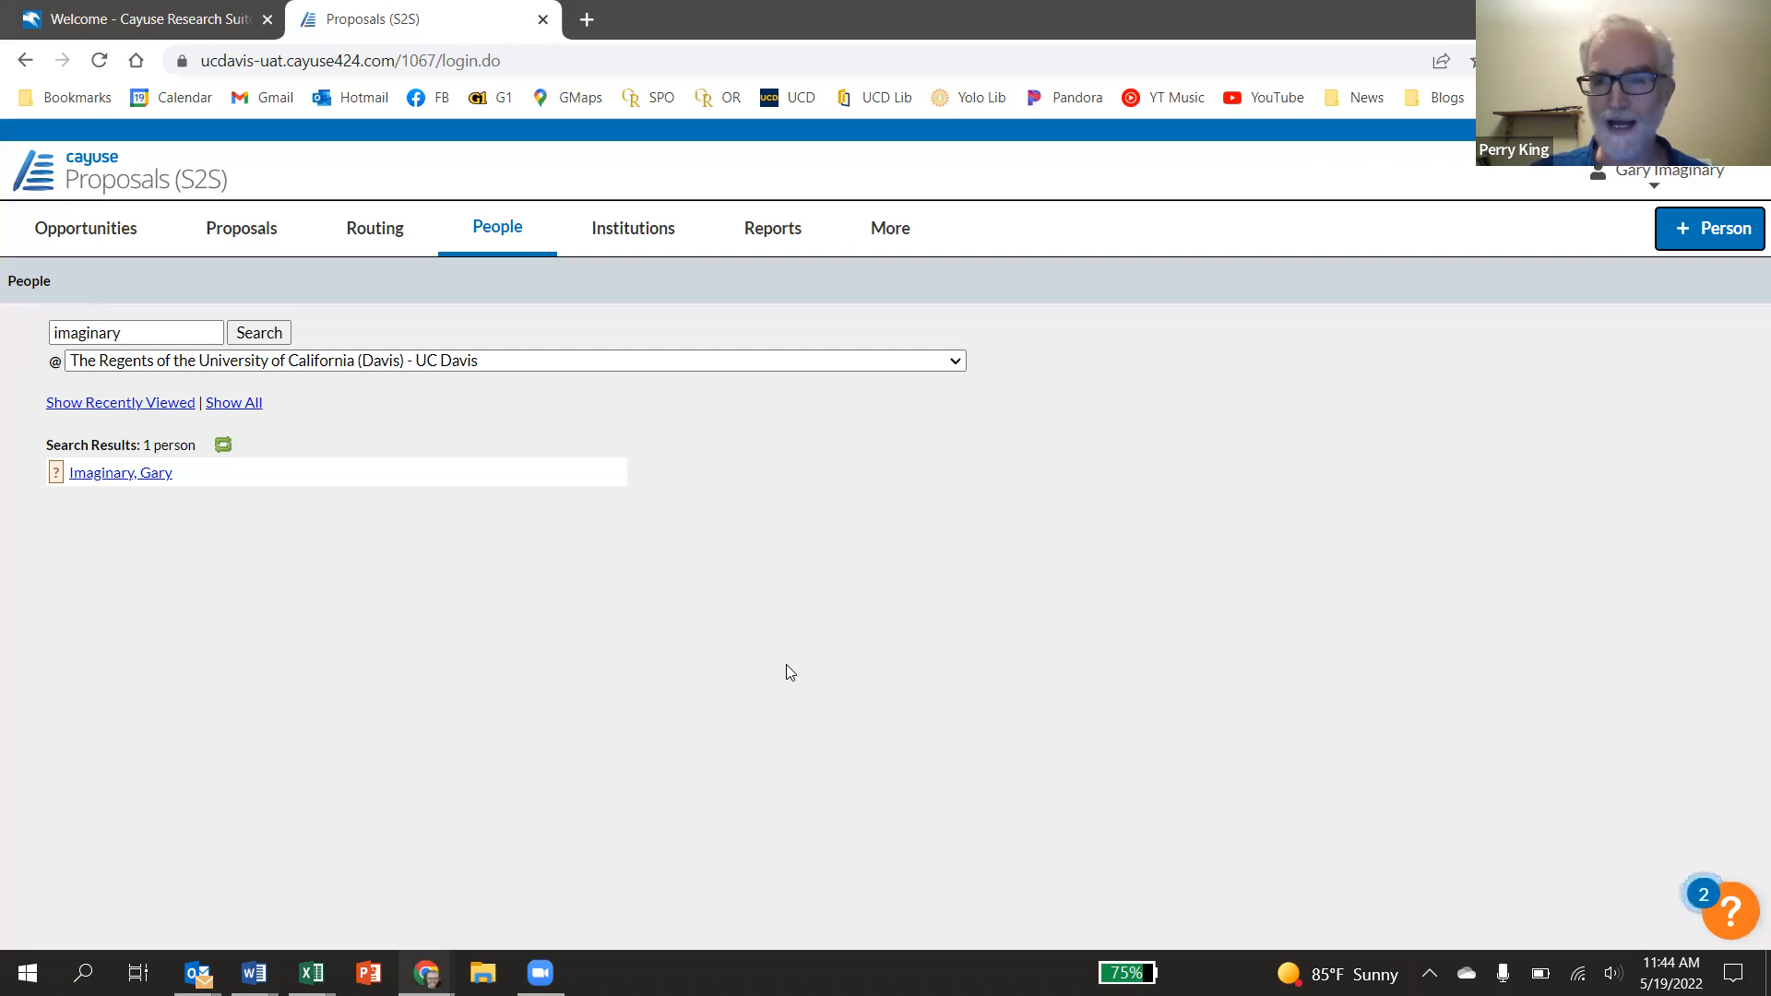
Dismiss the Create Professional Profile popup and open the matched person's Professional Profile
{"action": "left_click", "coordinate": [1706, 237]}
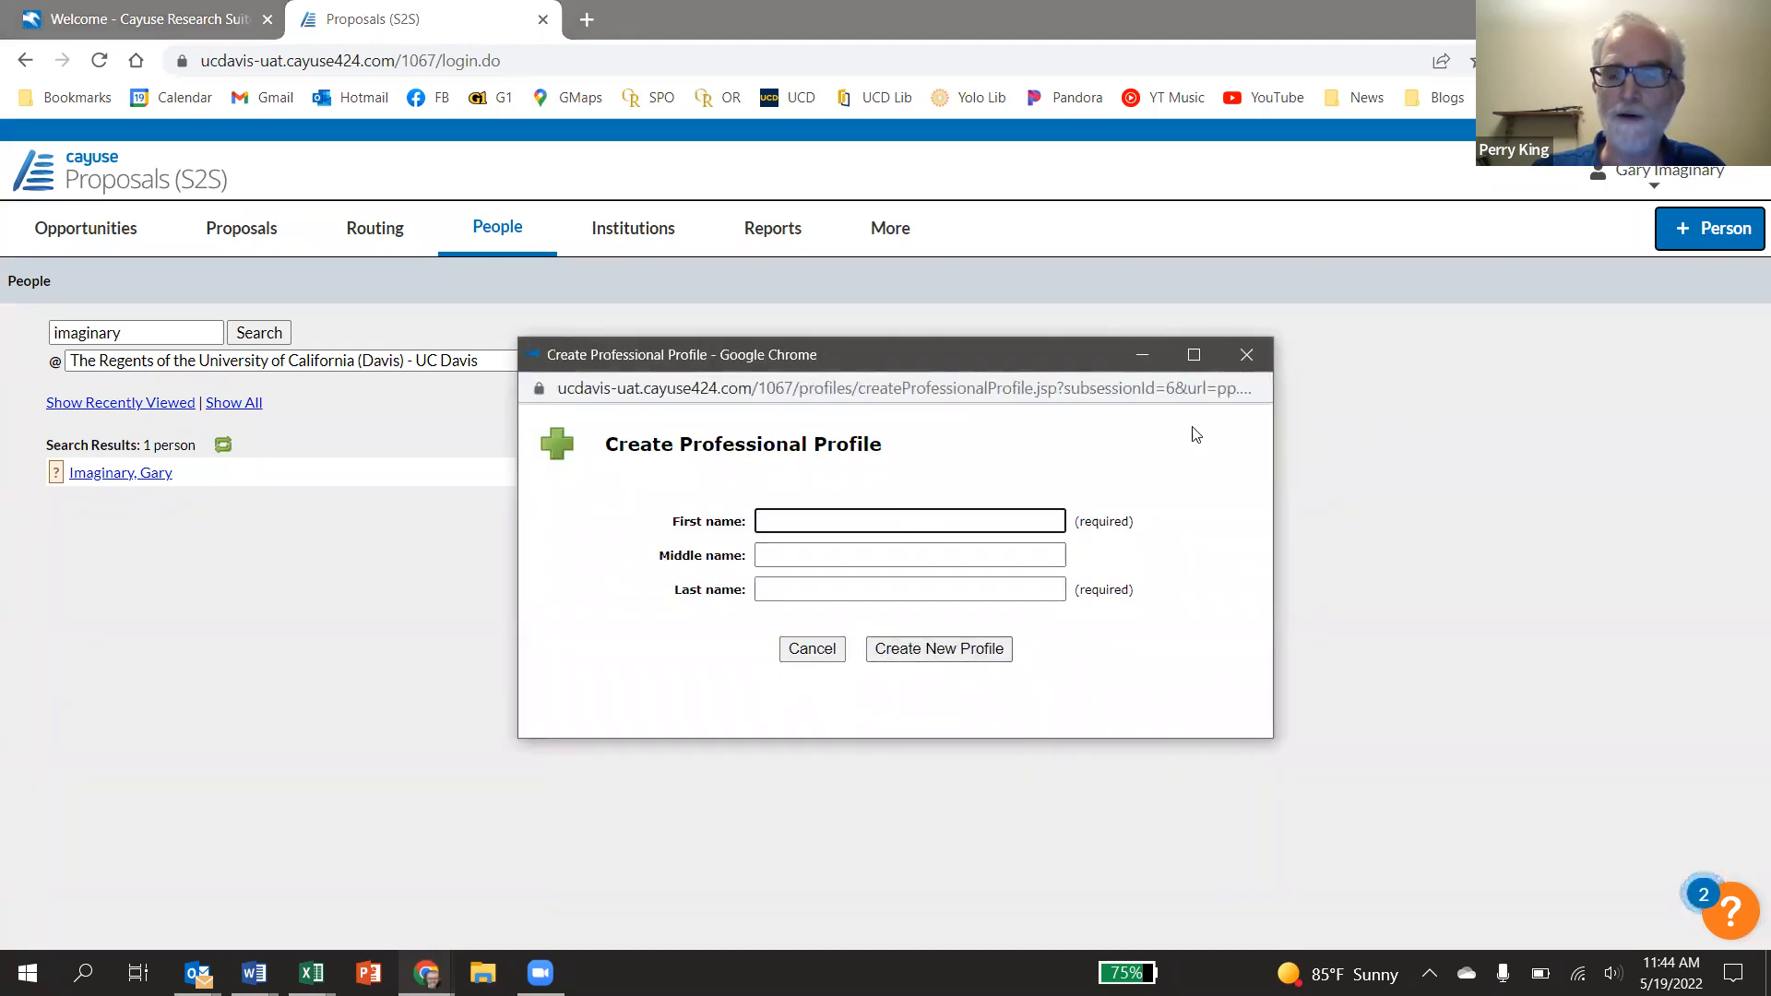
{"action": "left_click", "coordinate": [1247, 358]}
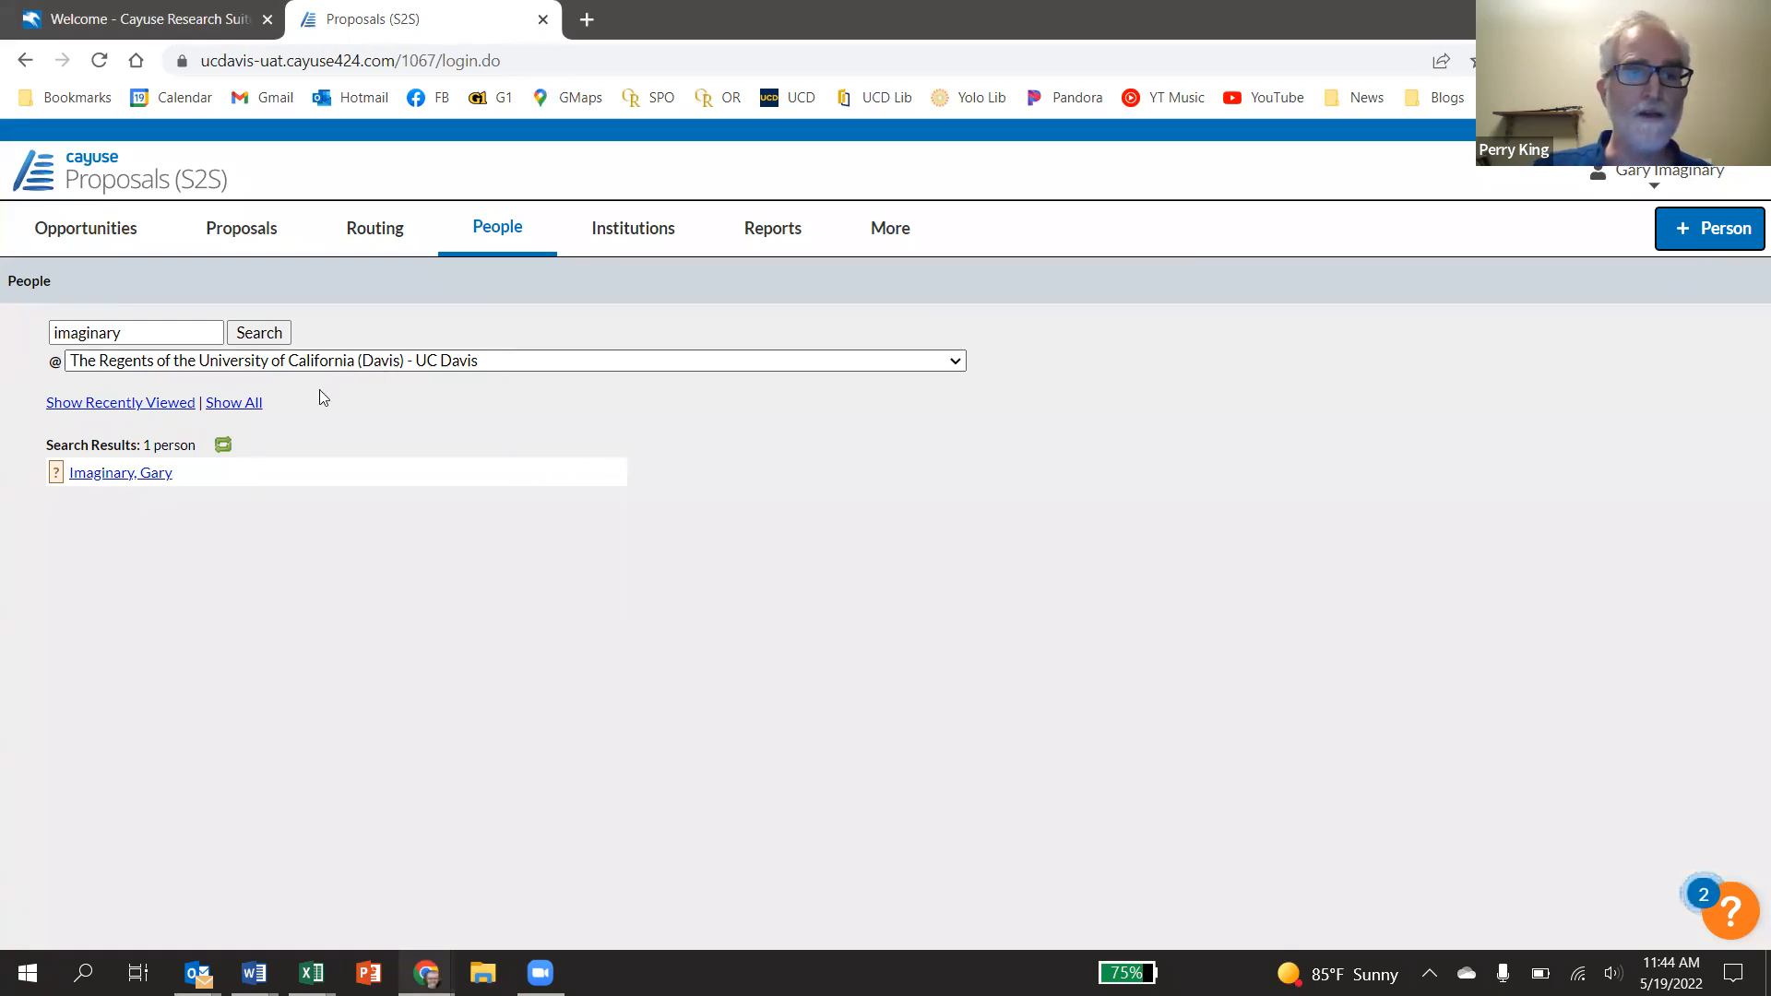
{"action": "left_click", "coordinate": [102, 476]}
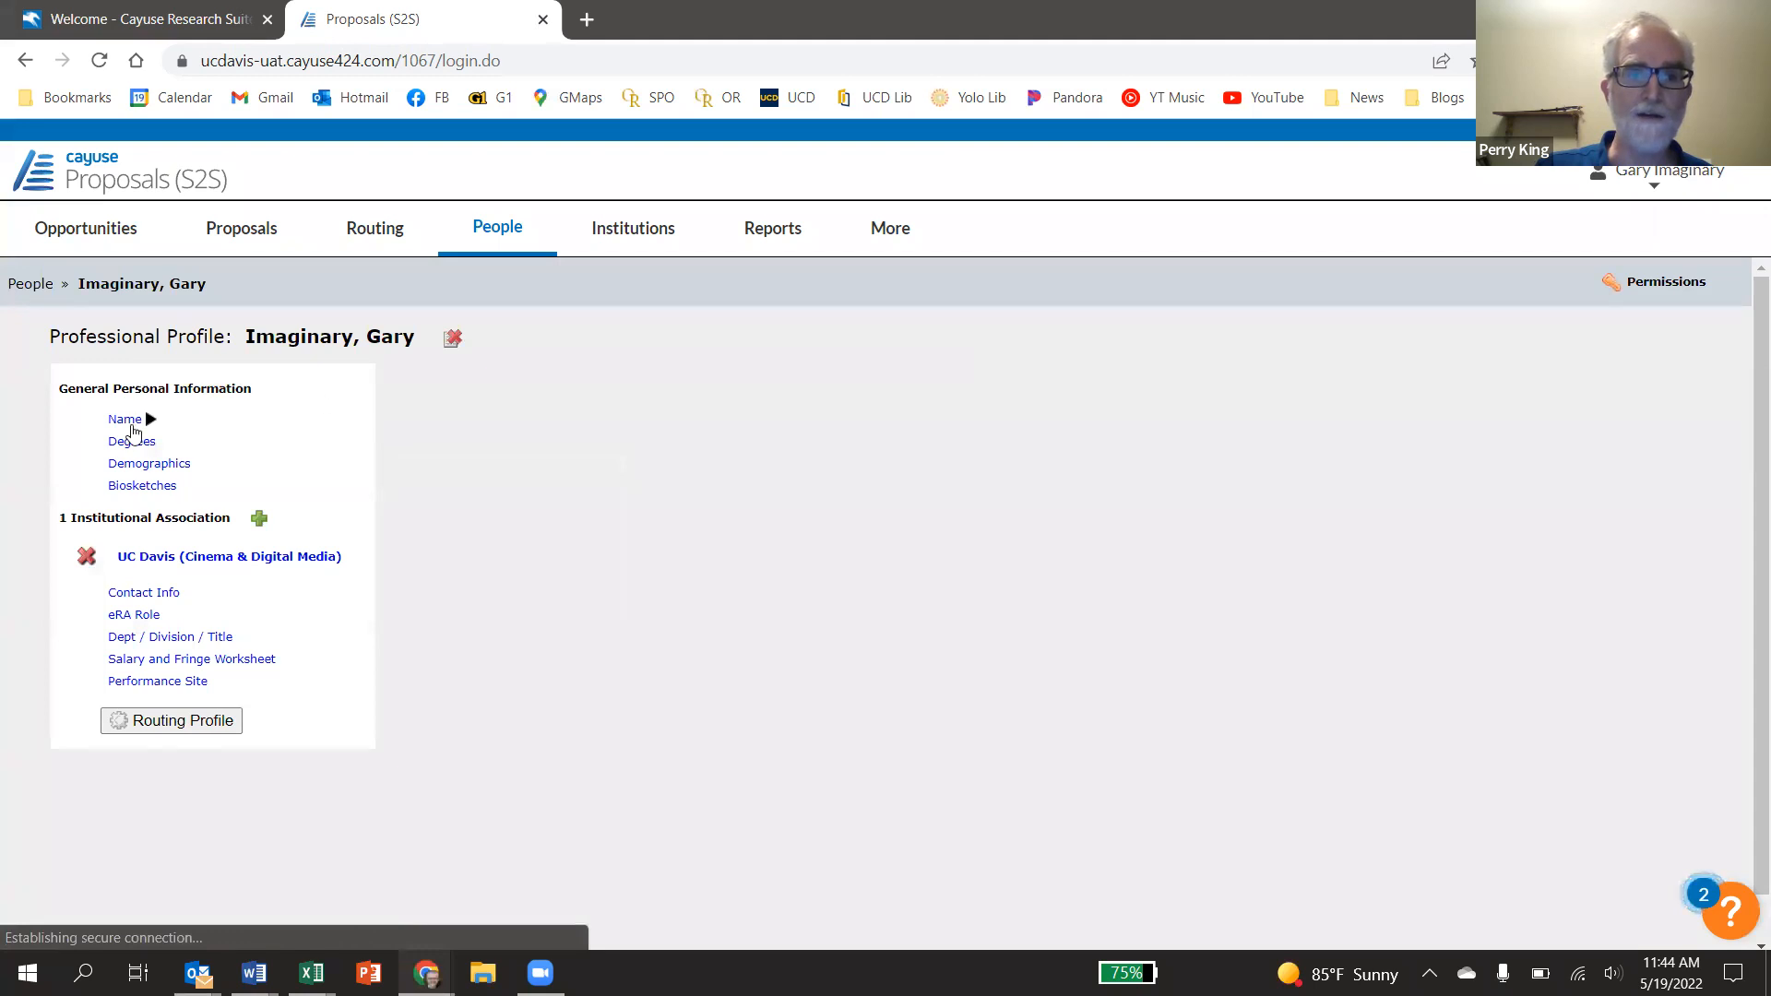
View the profile's Name details, then its Permissions page
{"action": "left_click", "coordinate": [137, 420]}
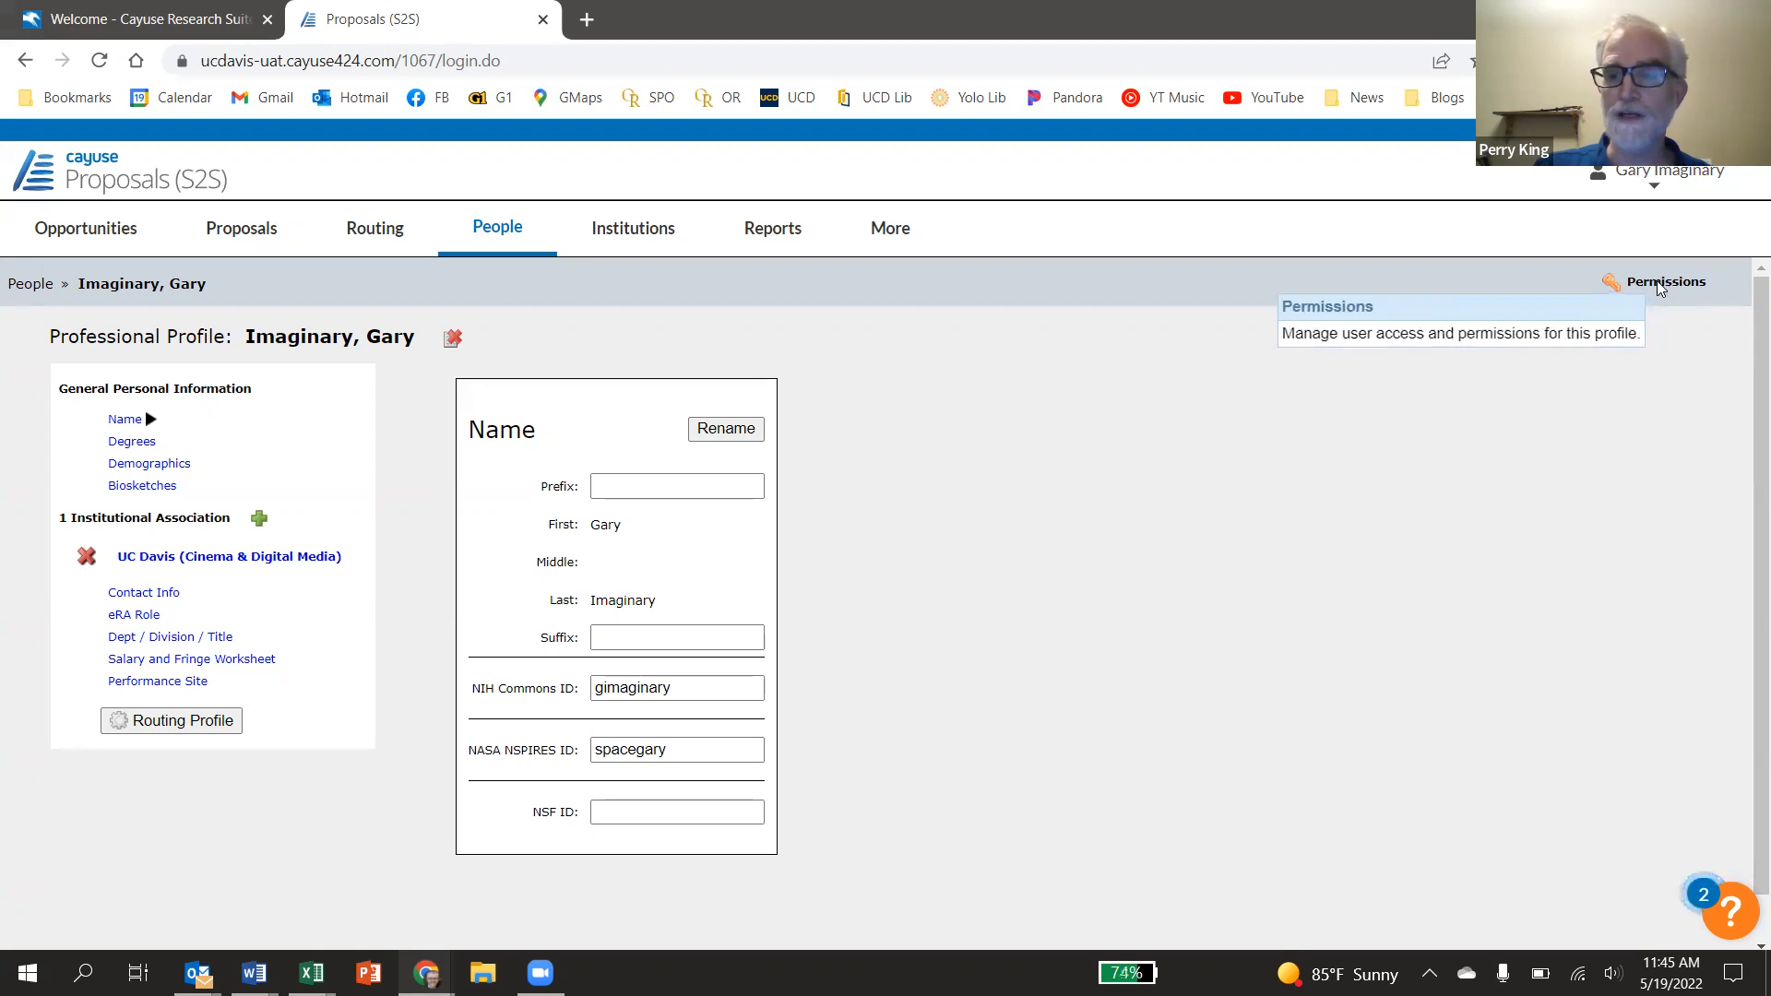
{"action": "left_click", "coordinate": [1658, 286]}
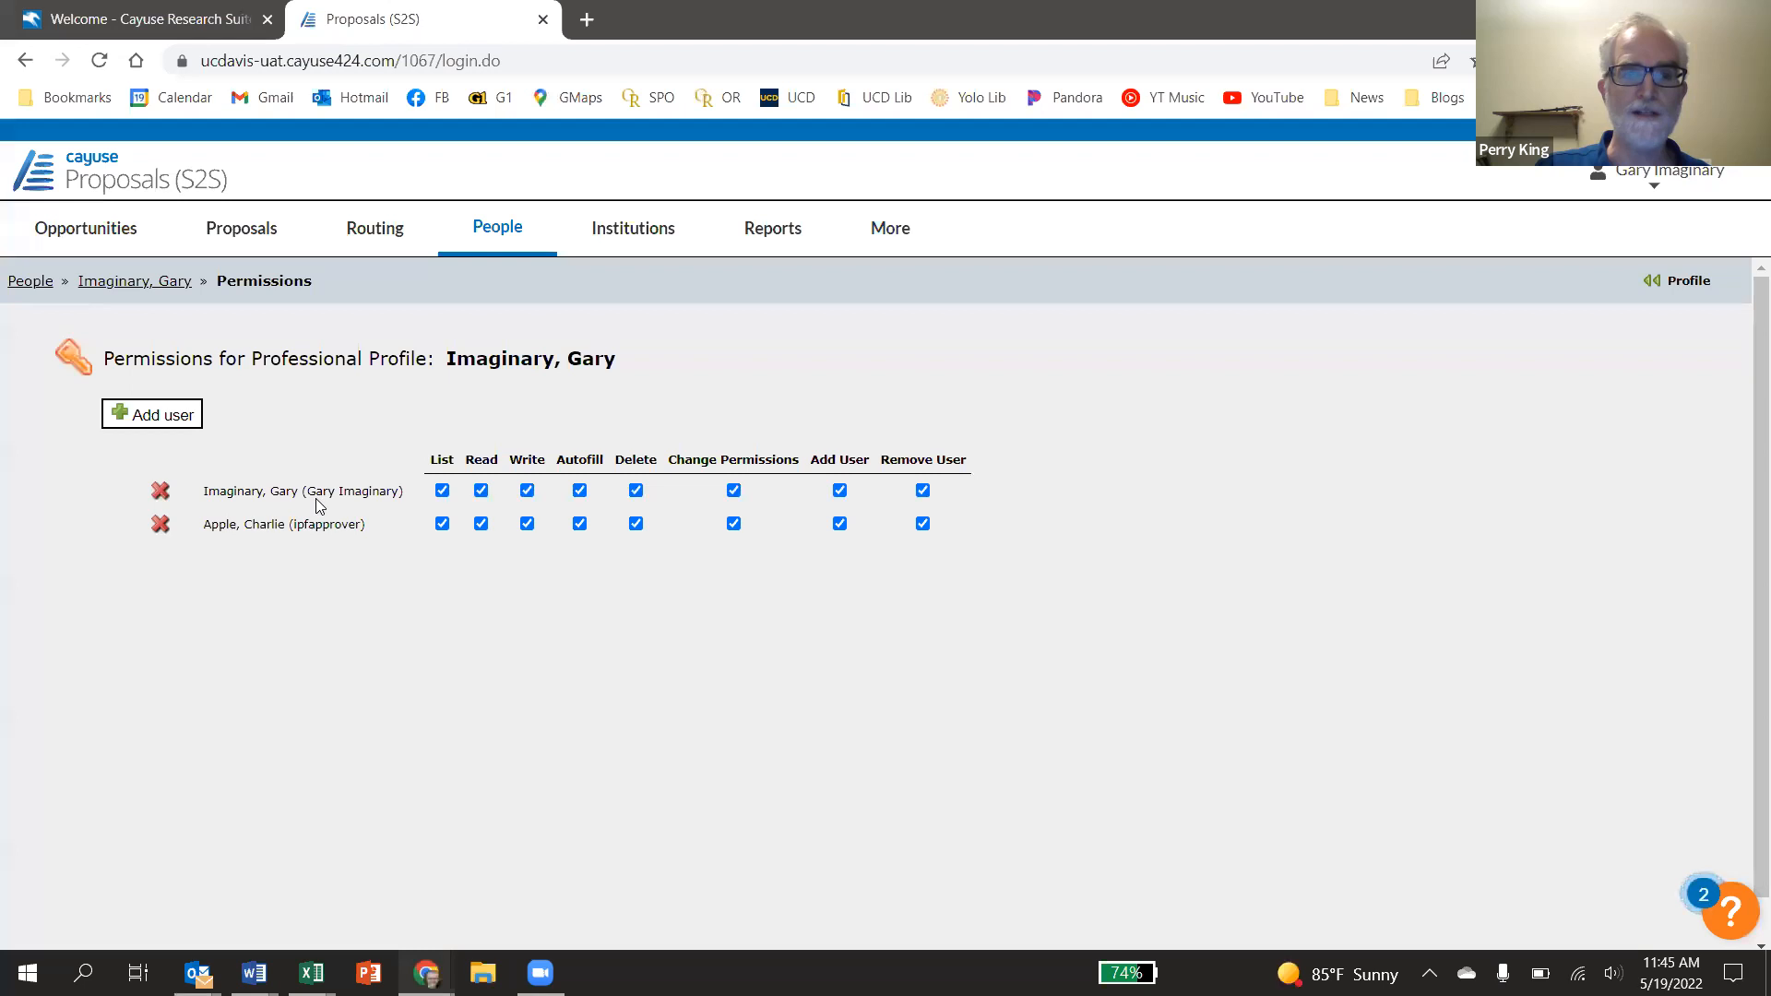
Remove the second user's access, then re-add the approver account found by searching 'apple'
{"action": "left_click", "coordinate": [159, 524]}
{"action": "left_click", "coordinate": [992, 212]}
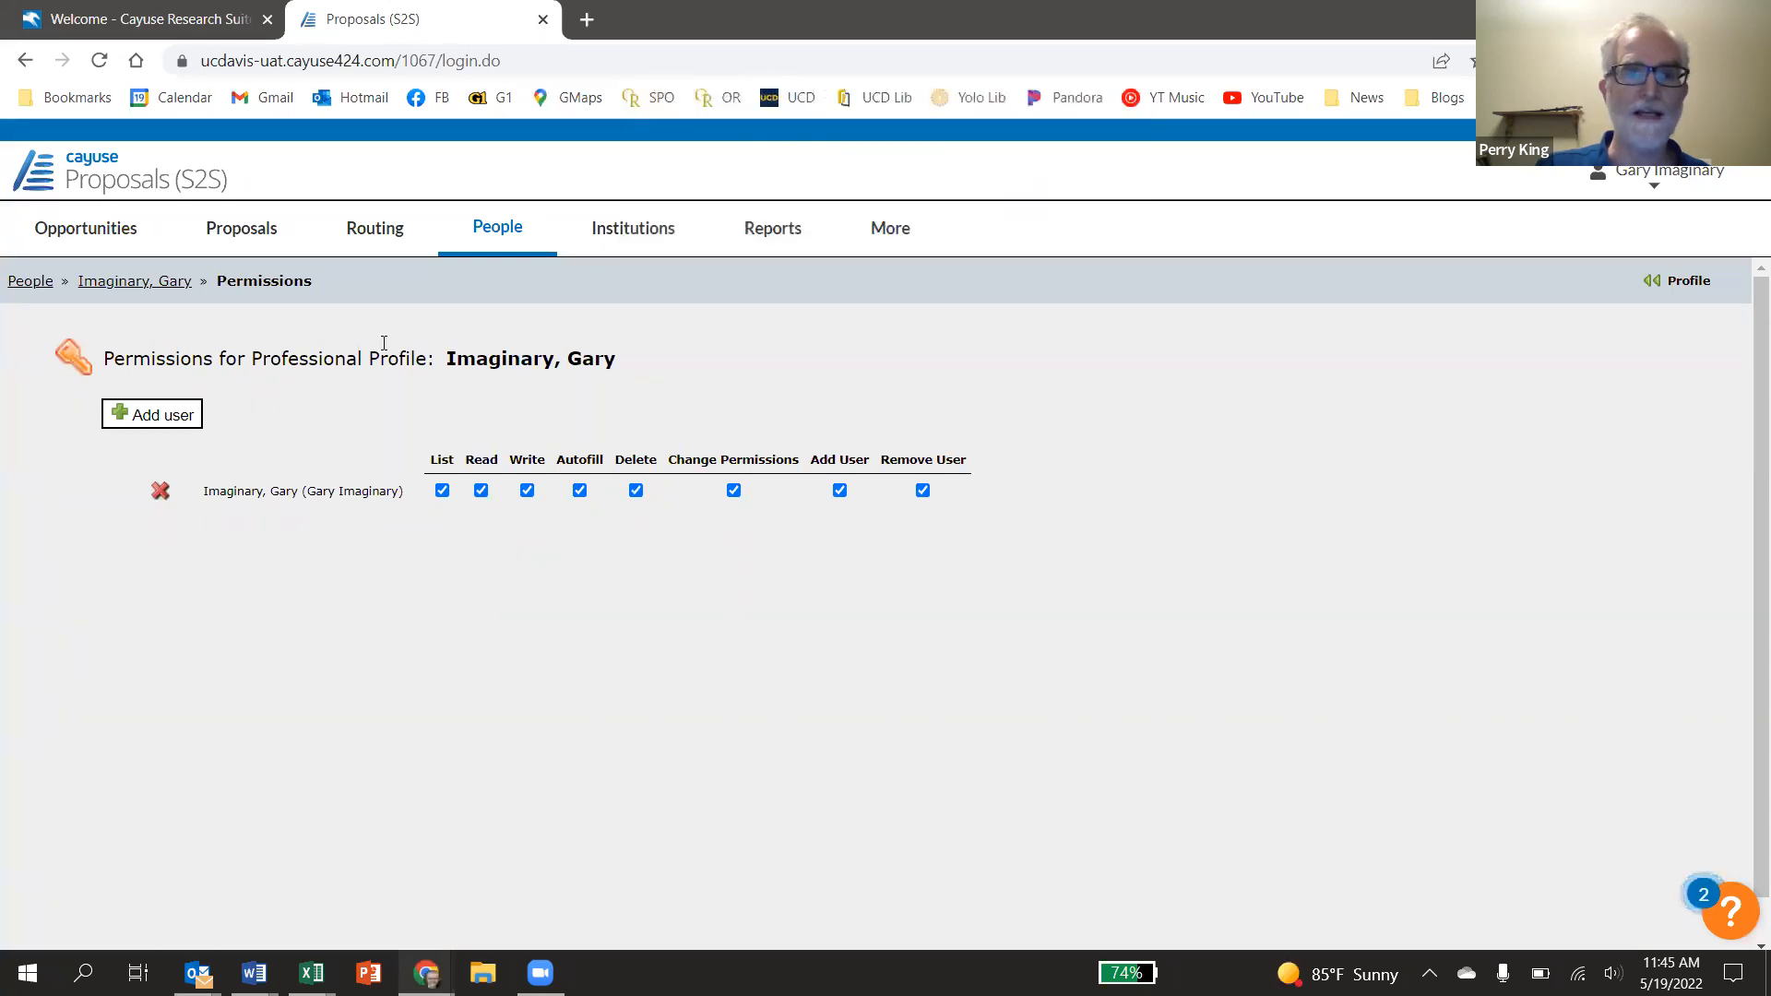
{"action": "left_click", "coordinate": [159, 416]}
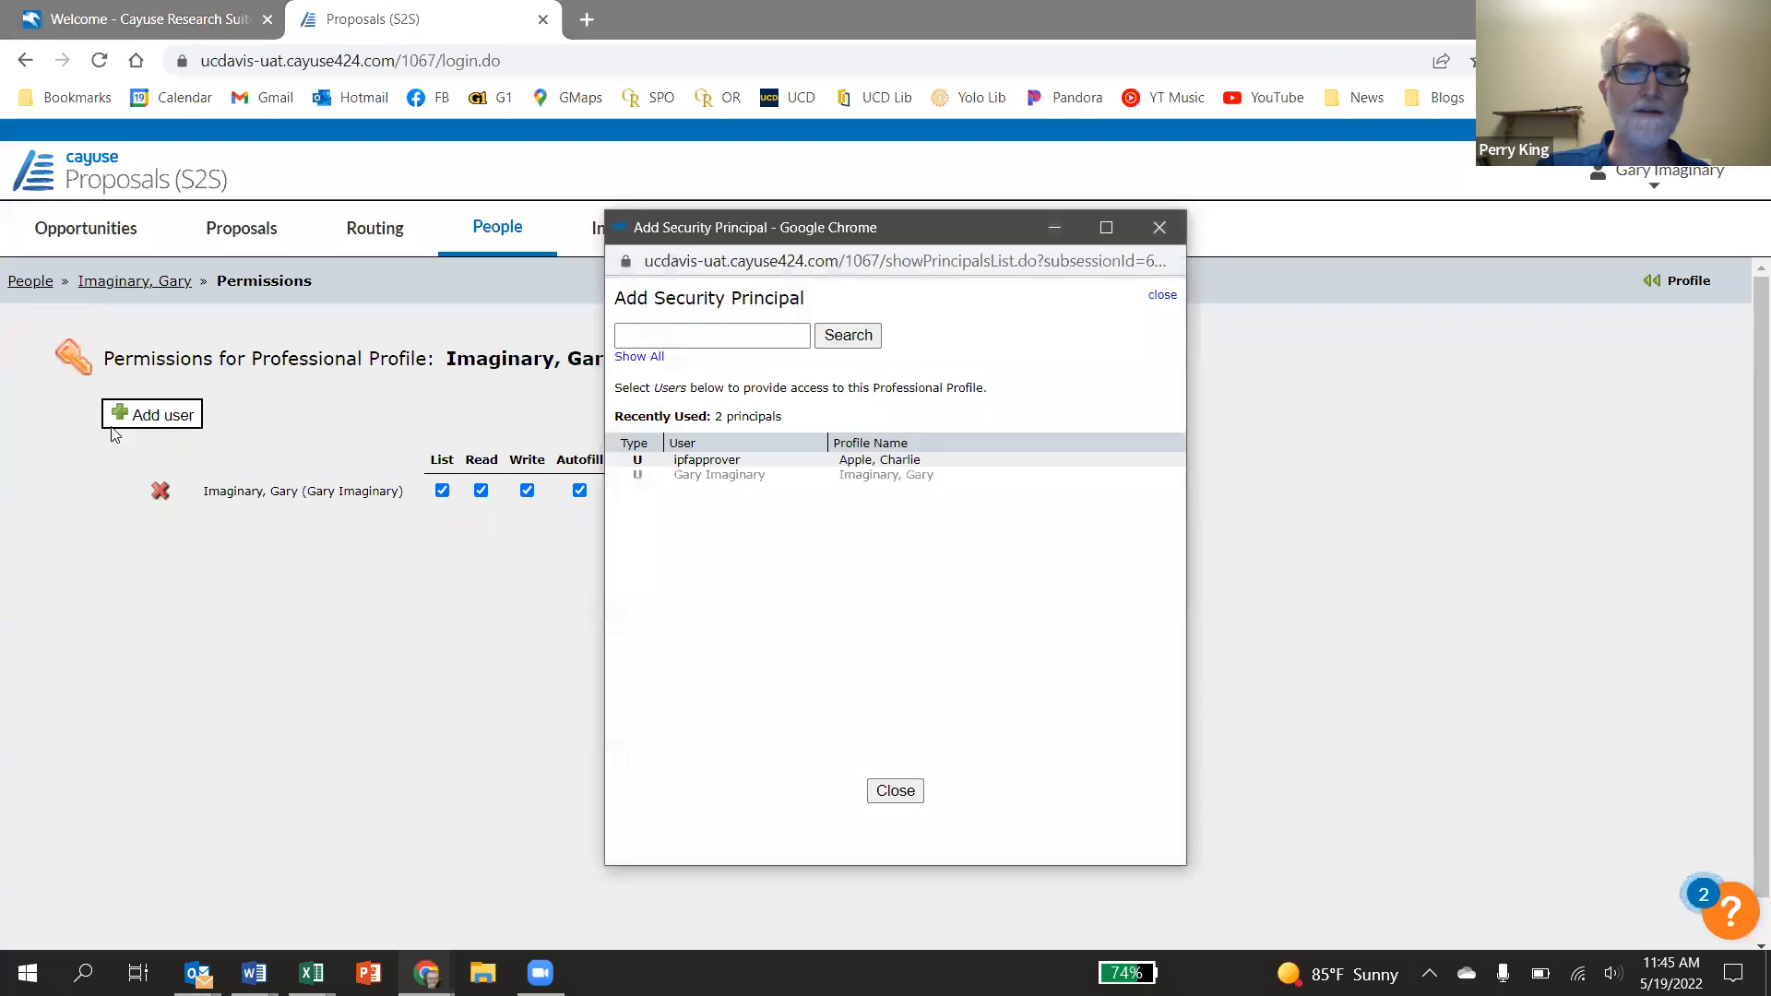
{"action": "left_click", "coordinate": [771, 331]}
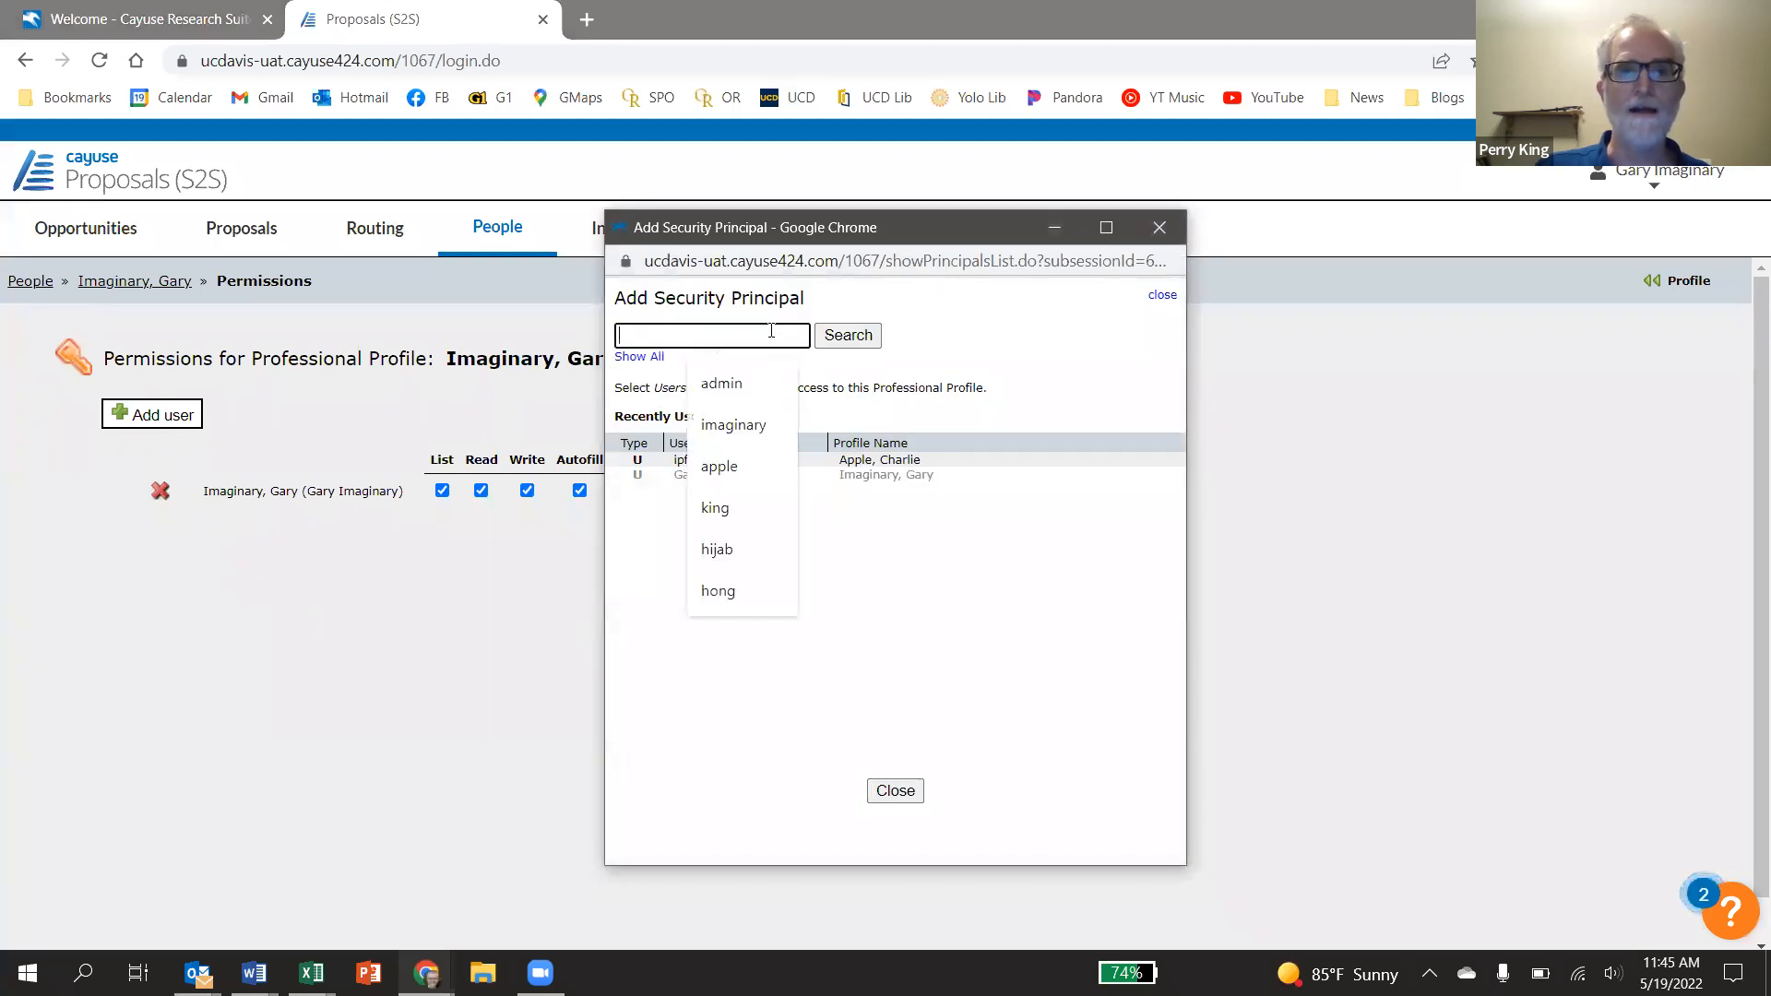
{"action": "type", "text": "apple"}
{"action": "key", "text": "Return"}
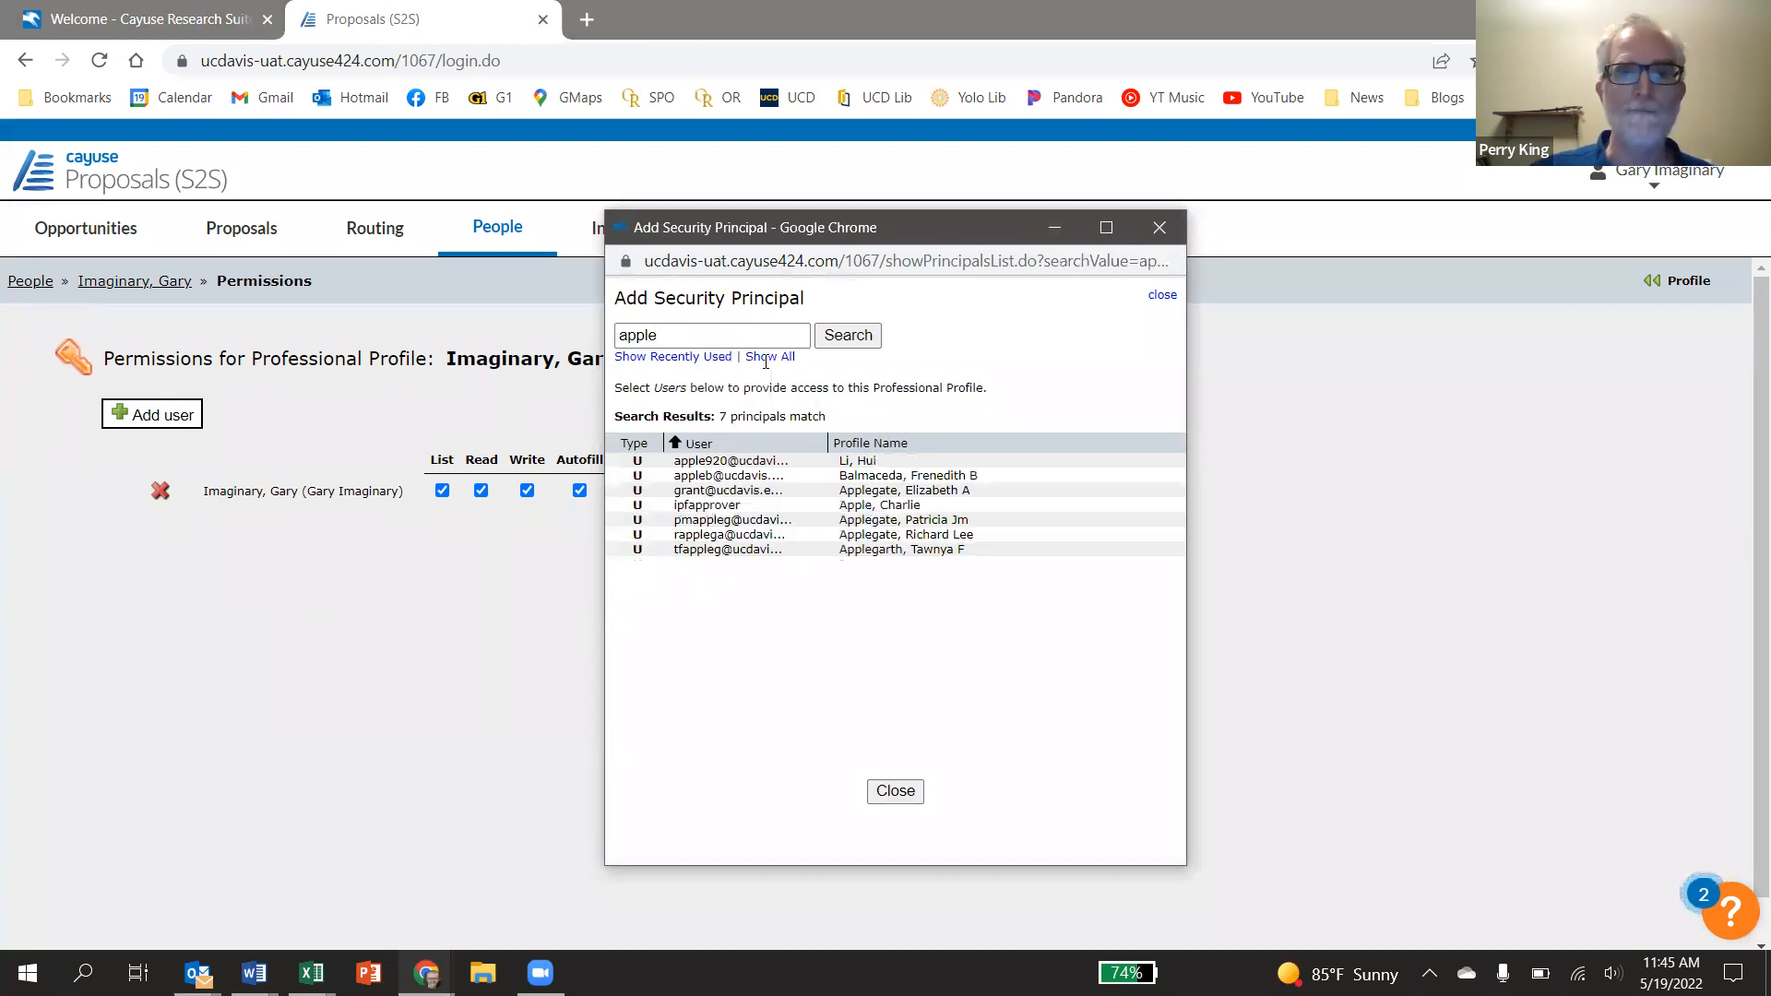
{"action": "left_click", "coordinate": [728, 509]}
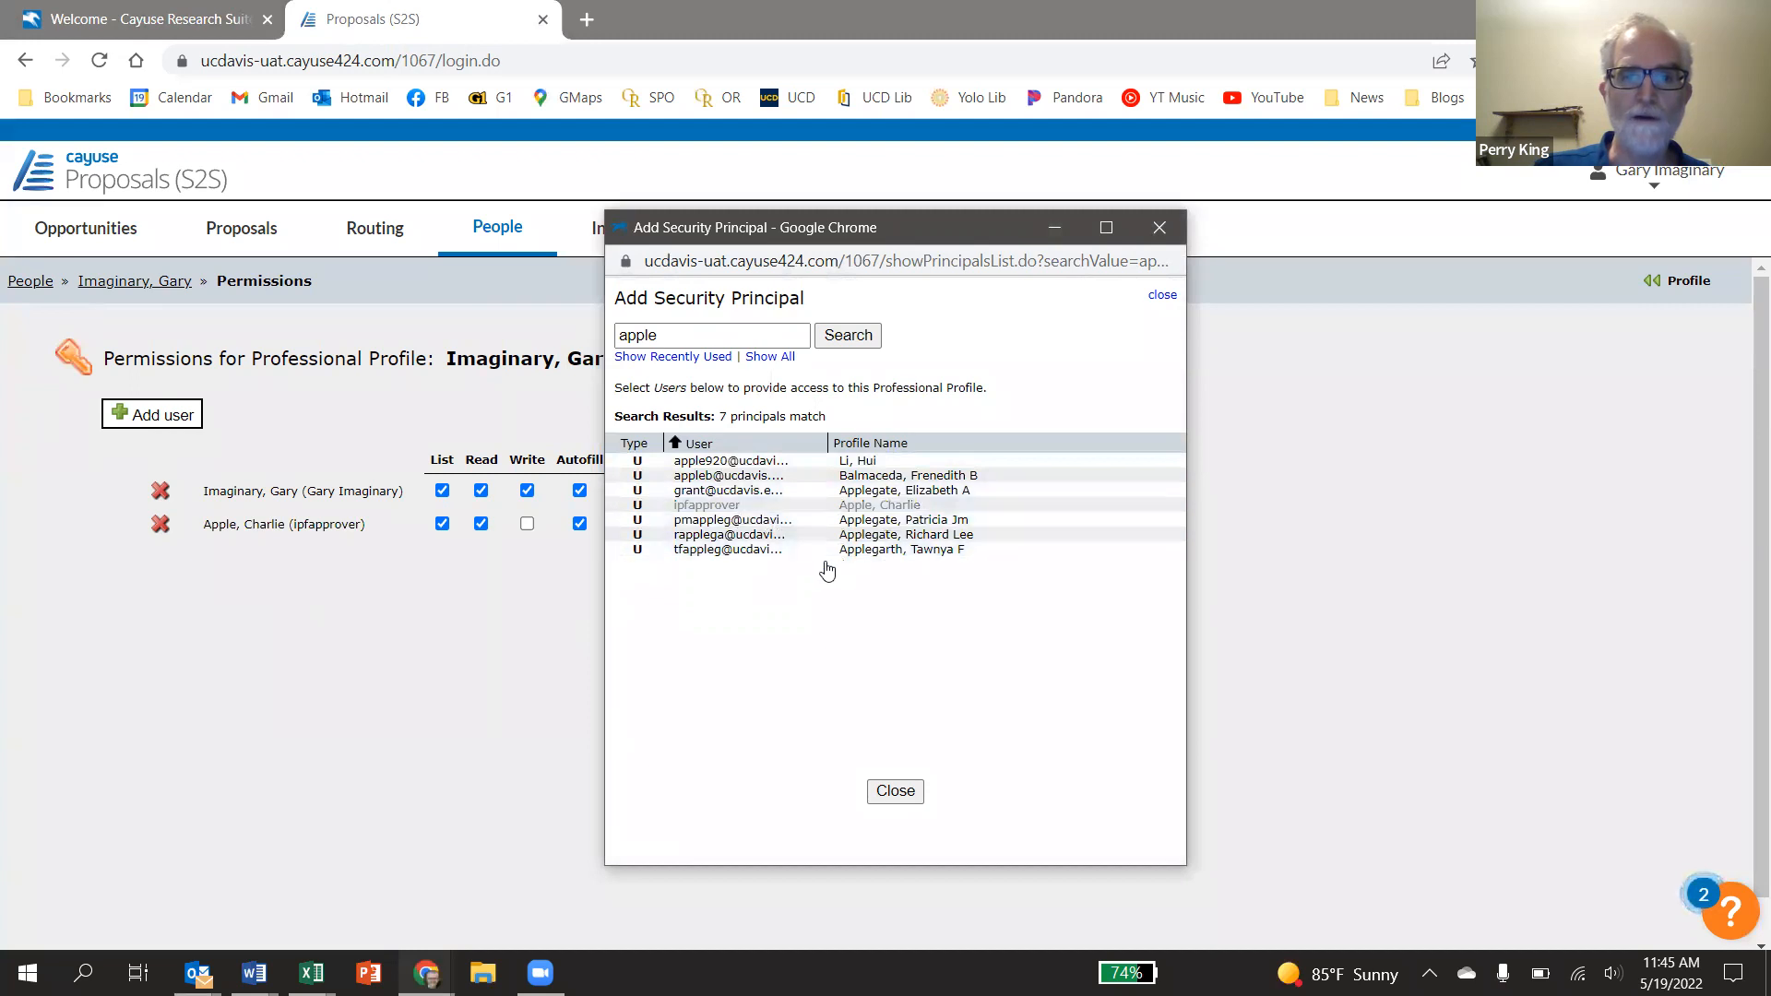
Grant the approver write, delete and change-permissions rights, then return to the profile
{"action": "left_click", "coordinate": [895, 791]}
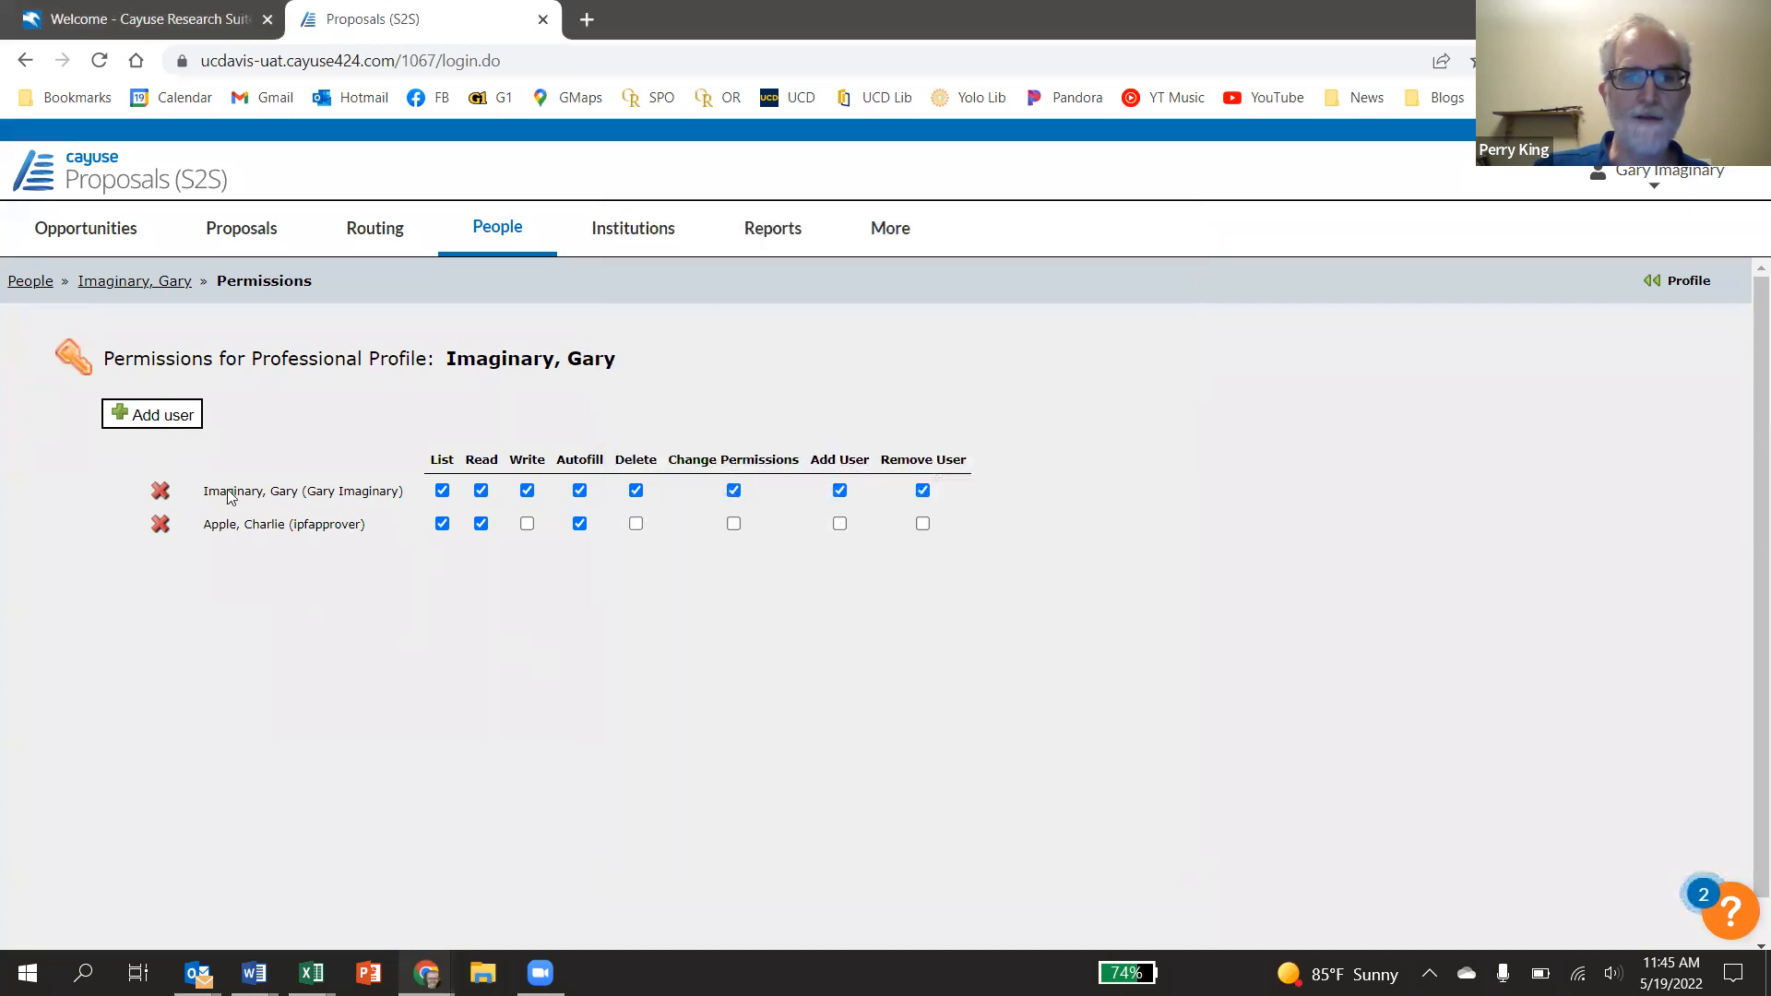
{"action": "left_click", "coordinate": [527, 524]}
{"action": "left_click", "coordinate": [635, 523]}
{"action": "left_click", "coordinate": [734, 524]}
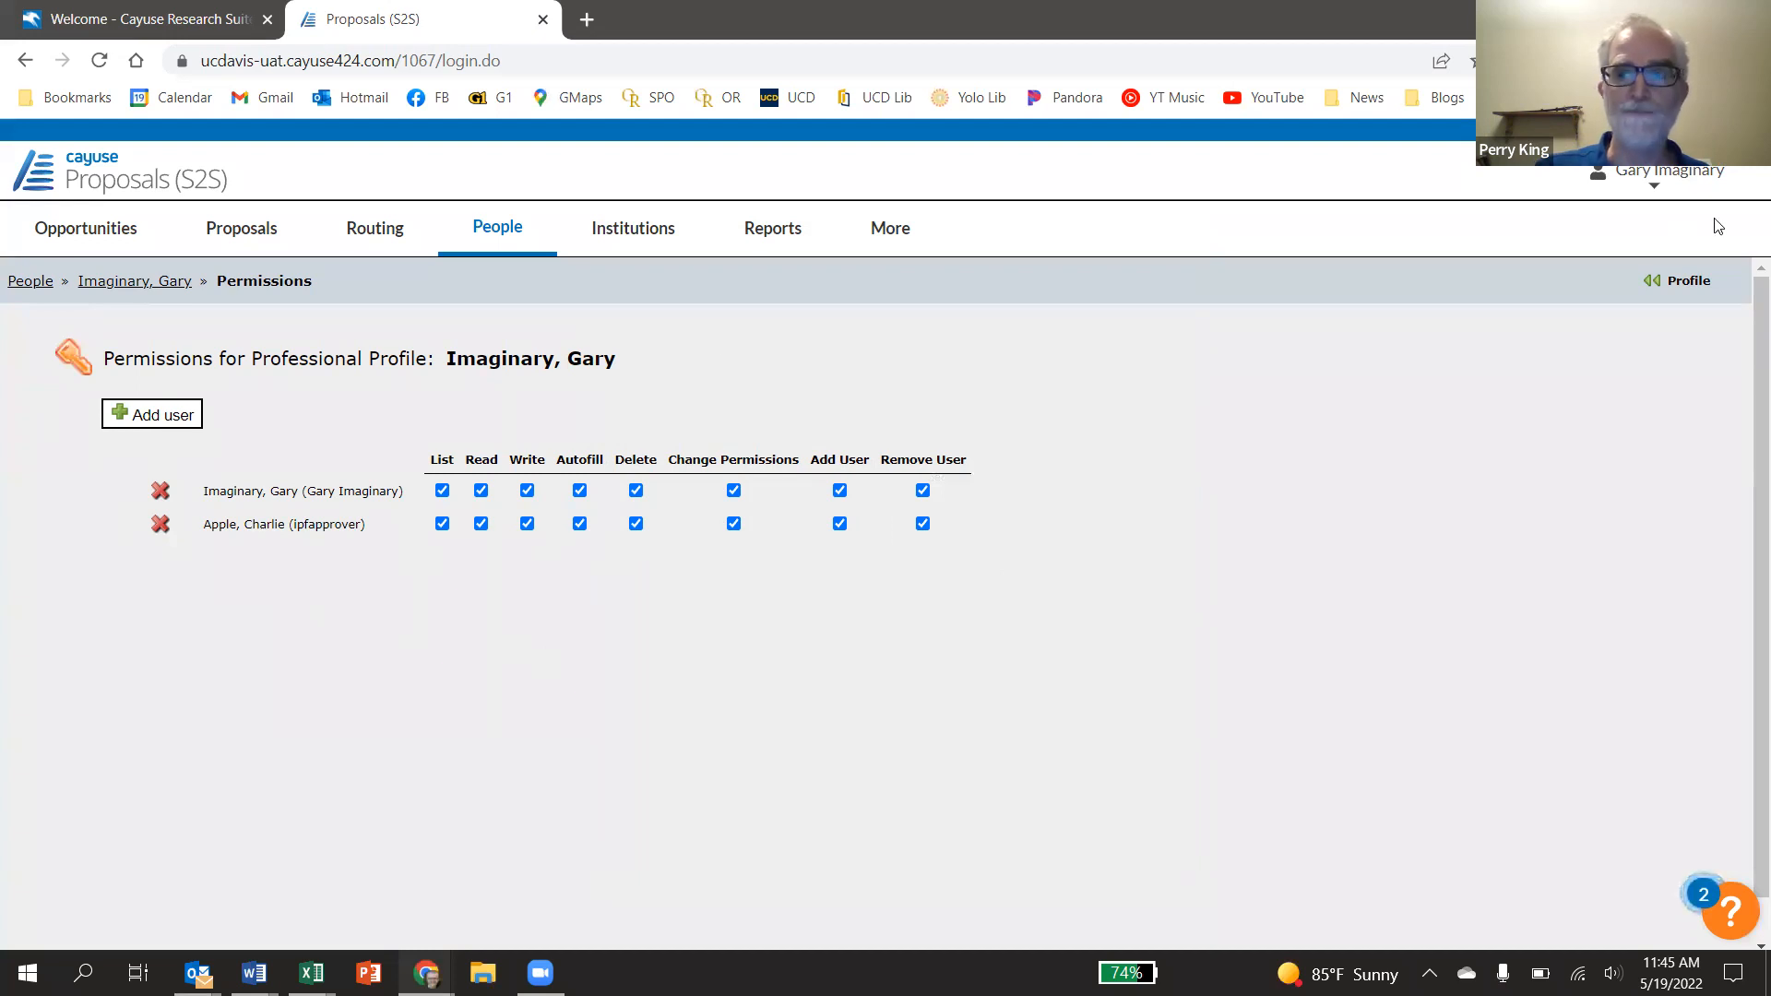
{"action": "left_click", "coordinate": [1685, 282]}
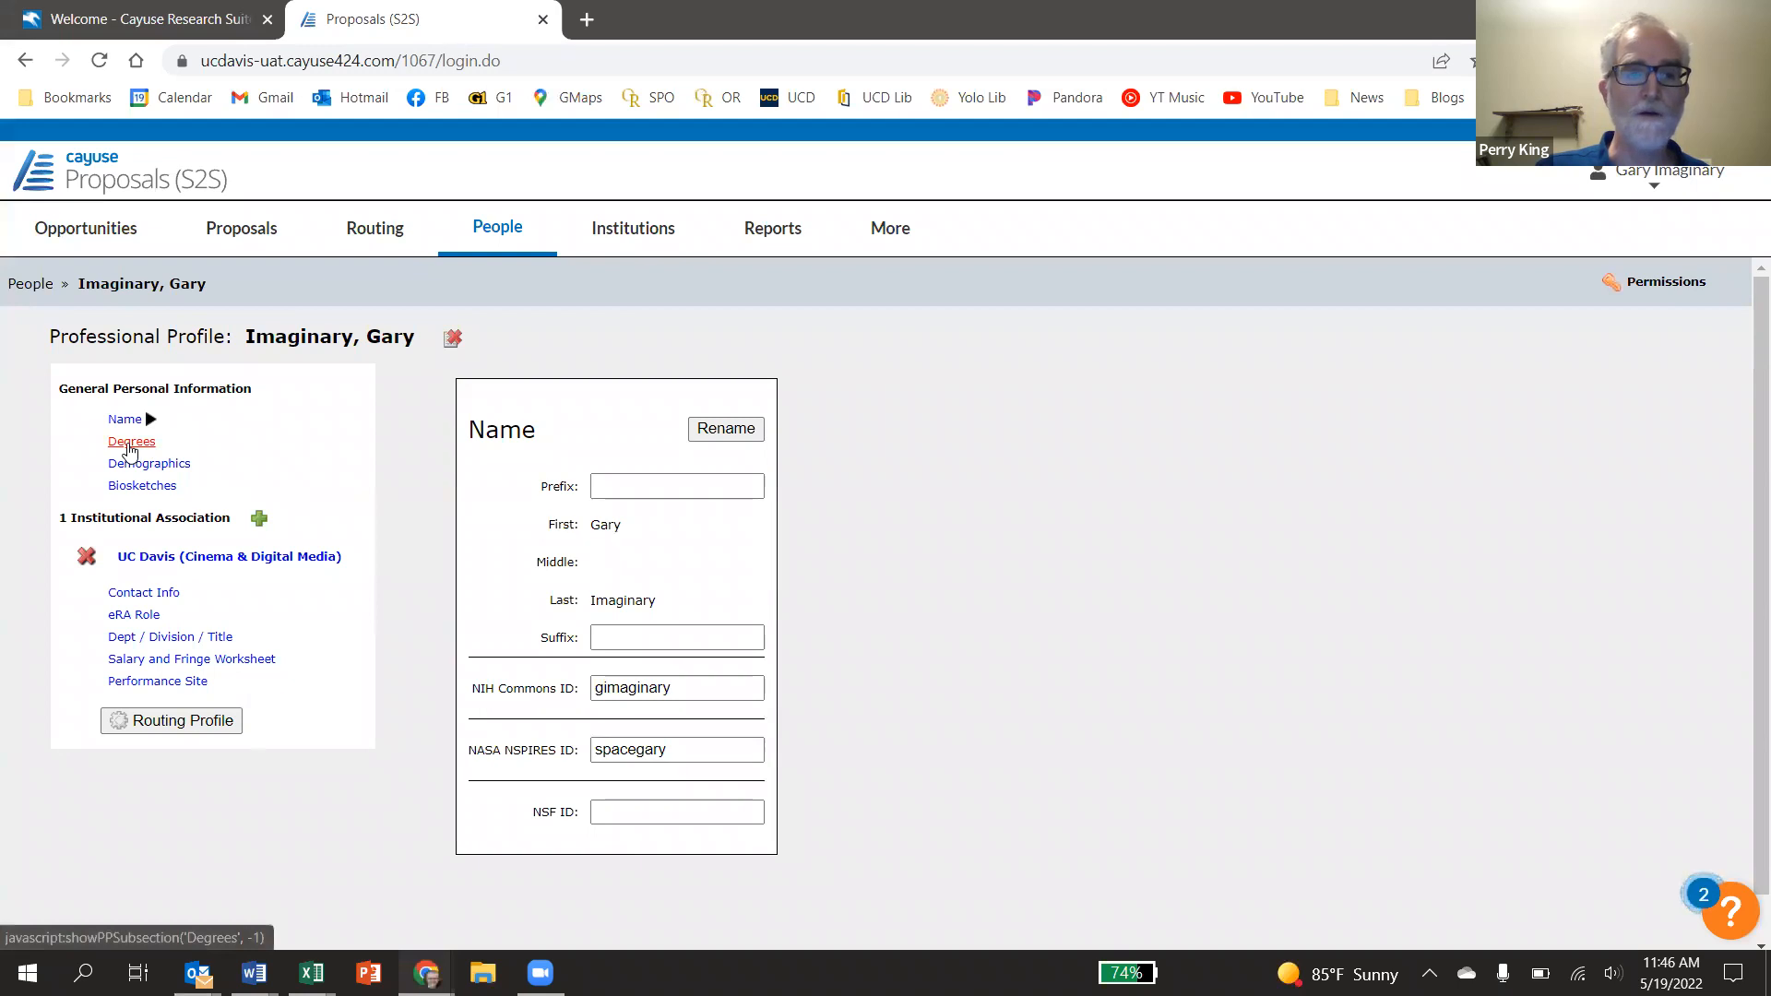
Look through the profile's Degrees and Demographics, ending on the empty Biosketches section
{"action": "left_click", "coordinate": [130, 447]}
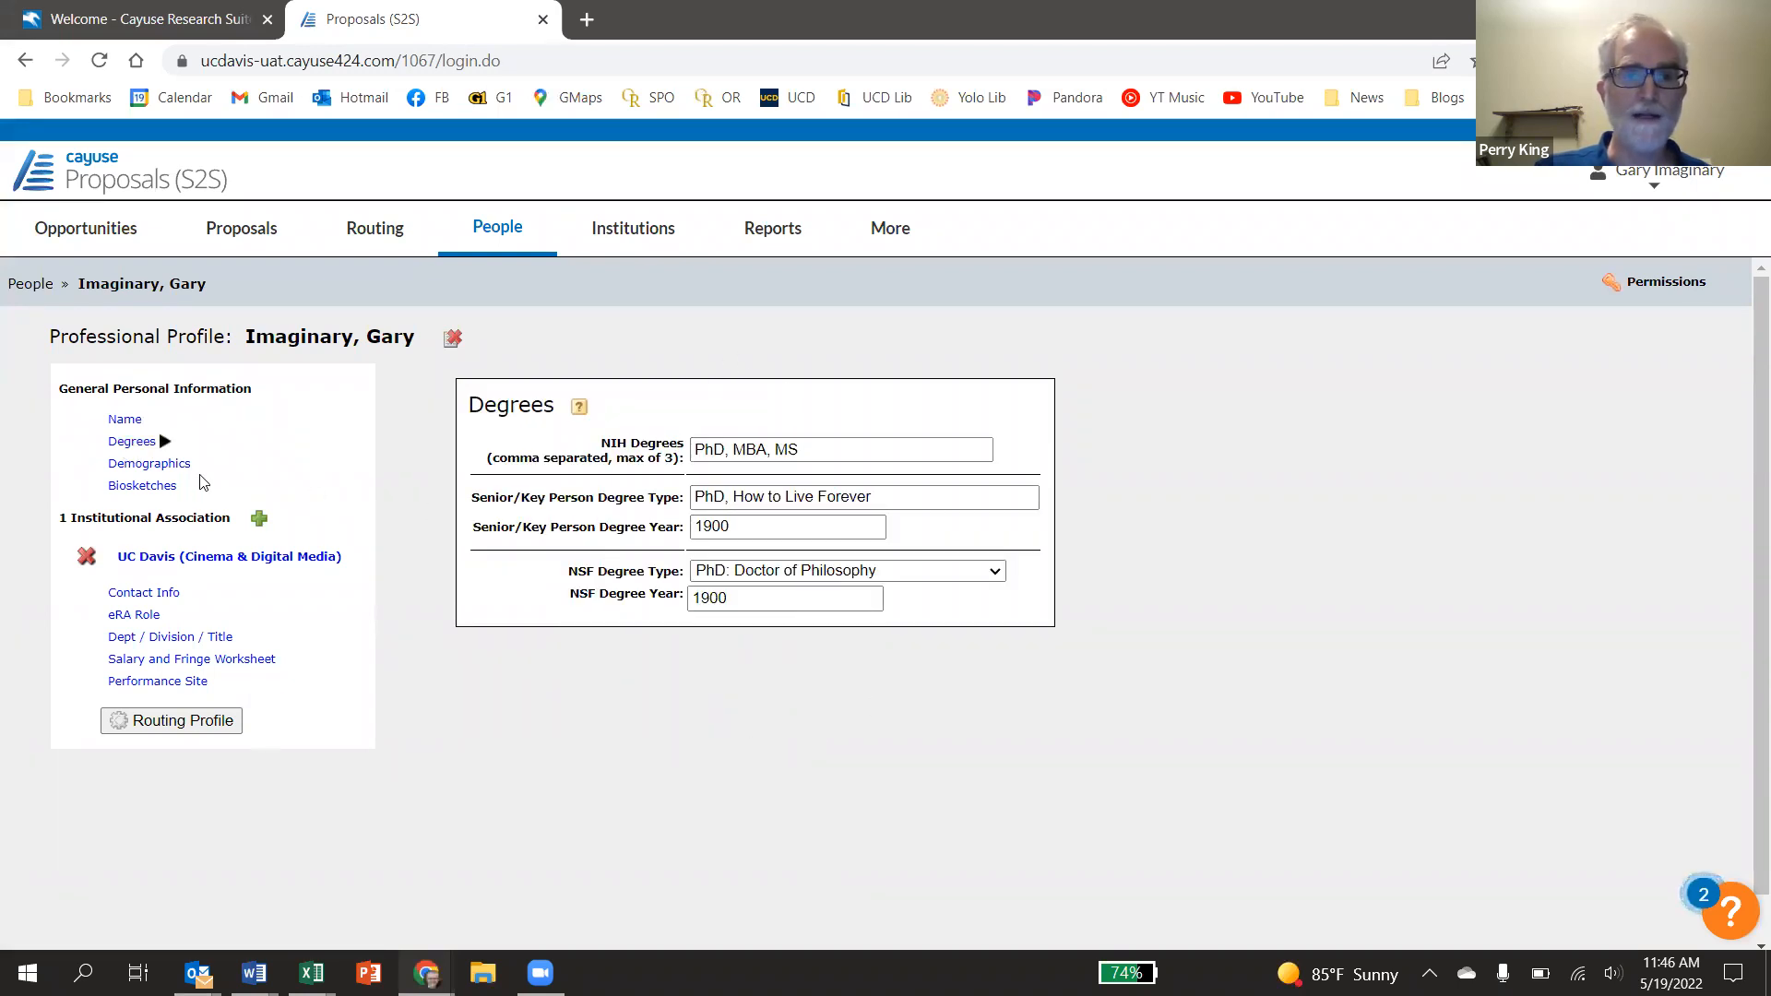
{"action": "left_click", "coordinate": [149, 467]}
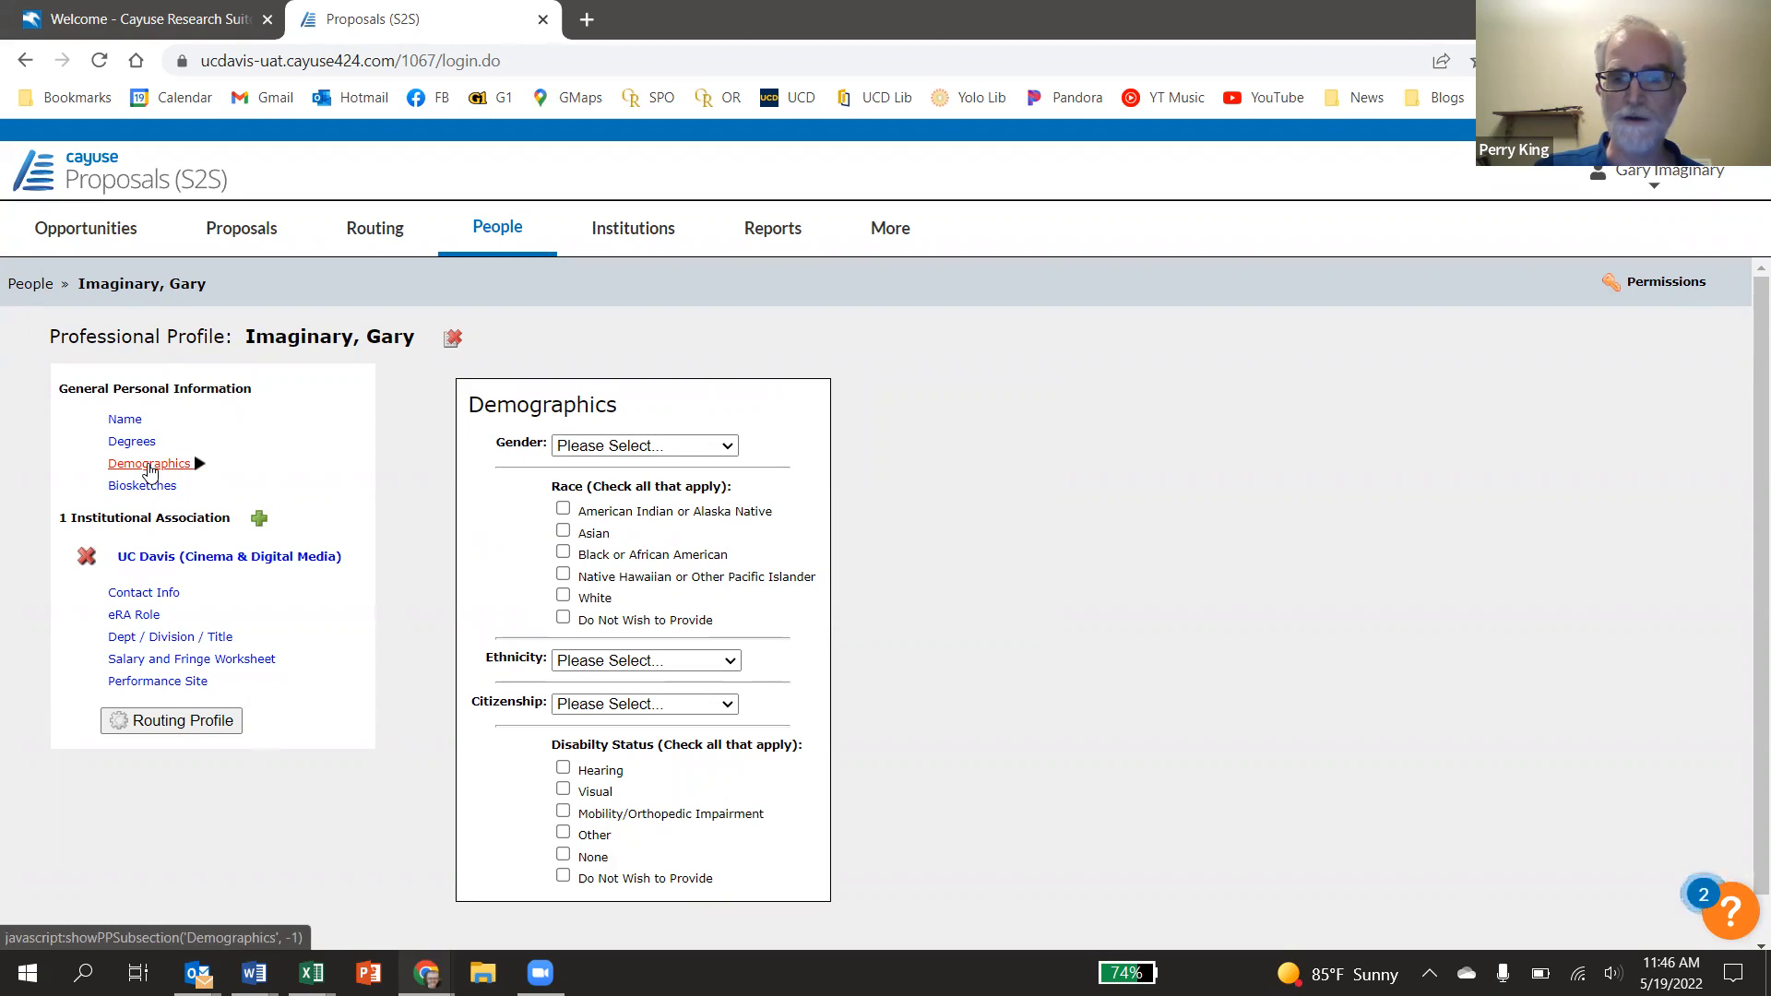
{"action": "left_click", "coordinate": [143, 486]}
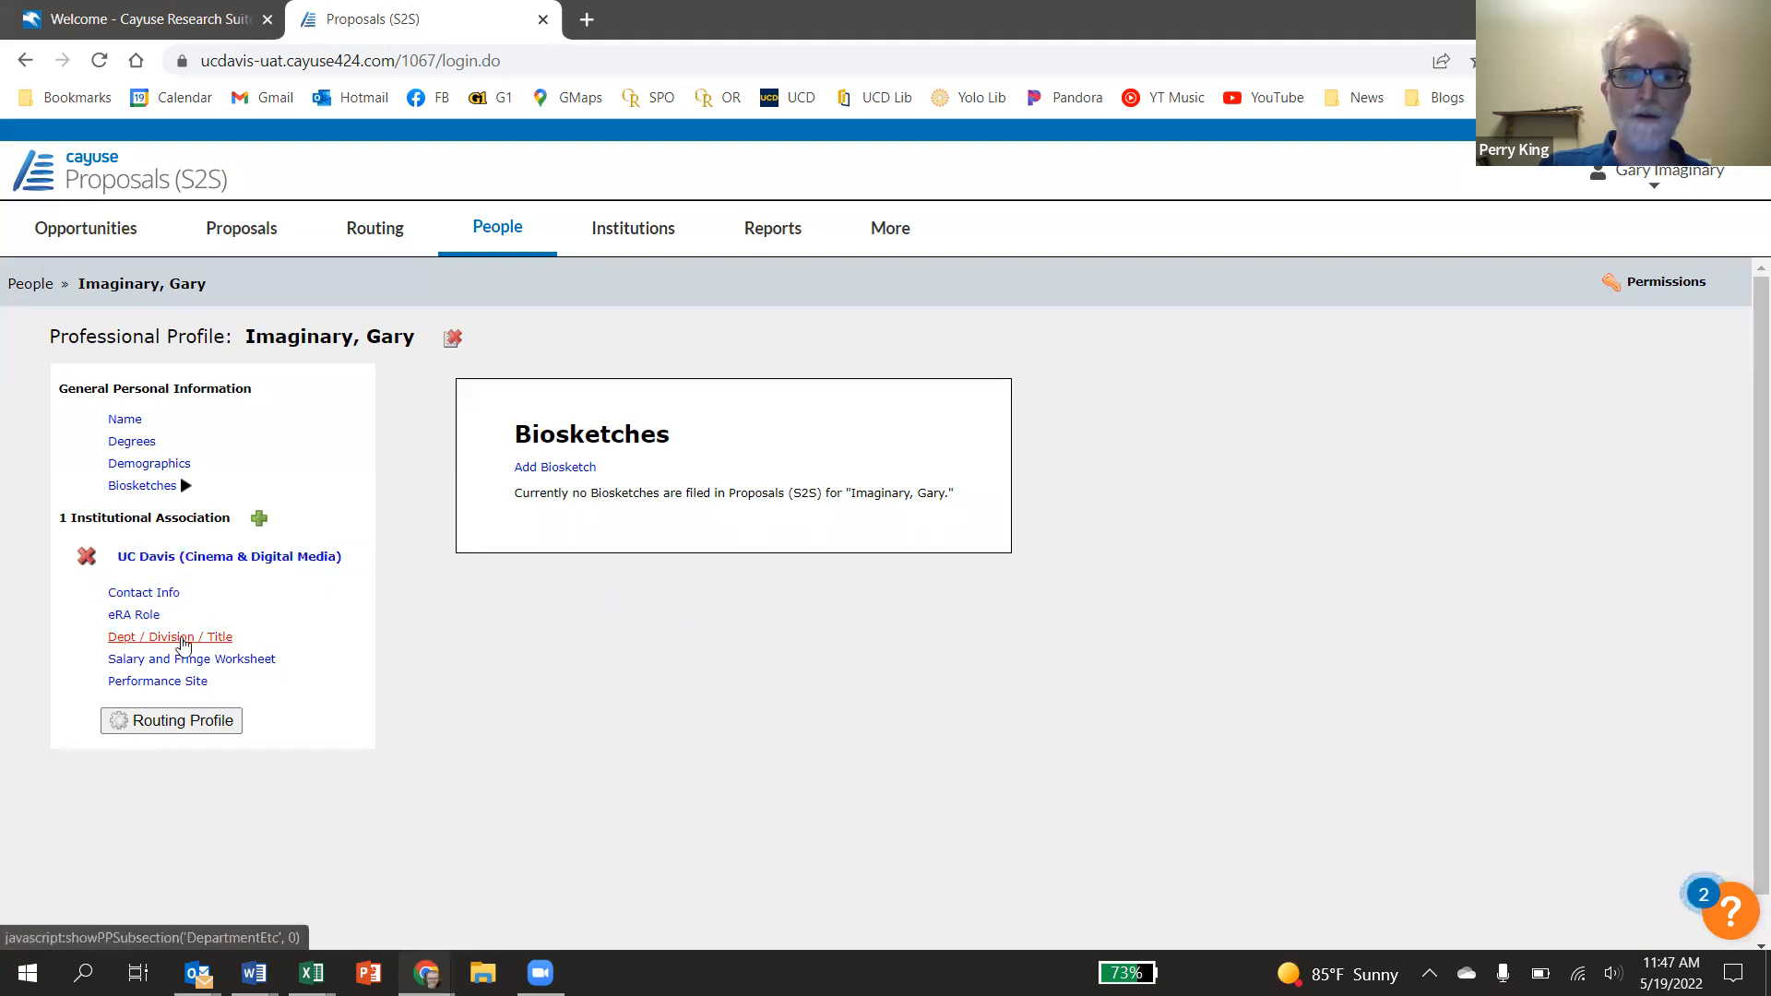
Set the UC Davis association's department to [030120] Ecology and save
{"action": "left_click", "coordinate": [183, 639]}
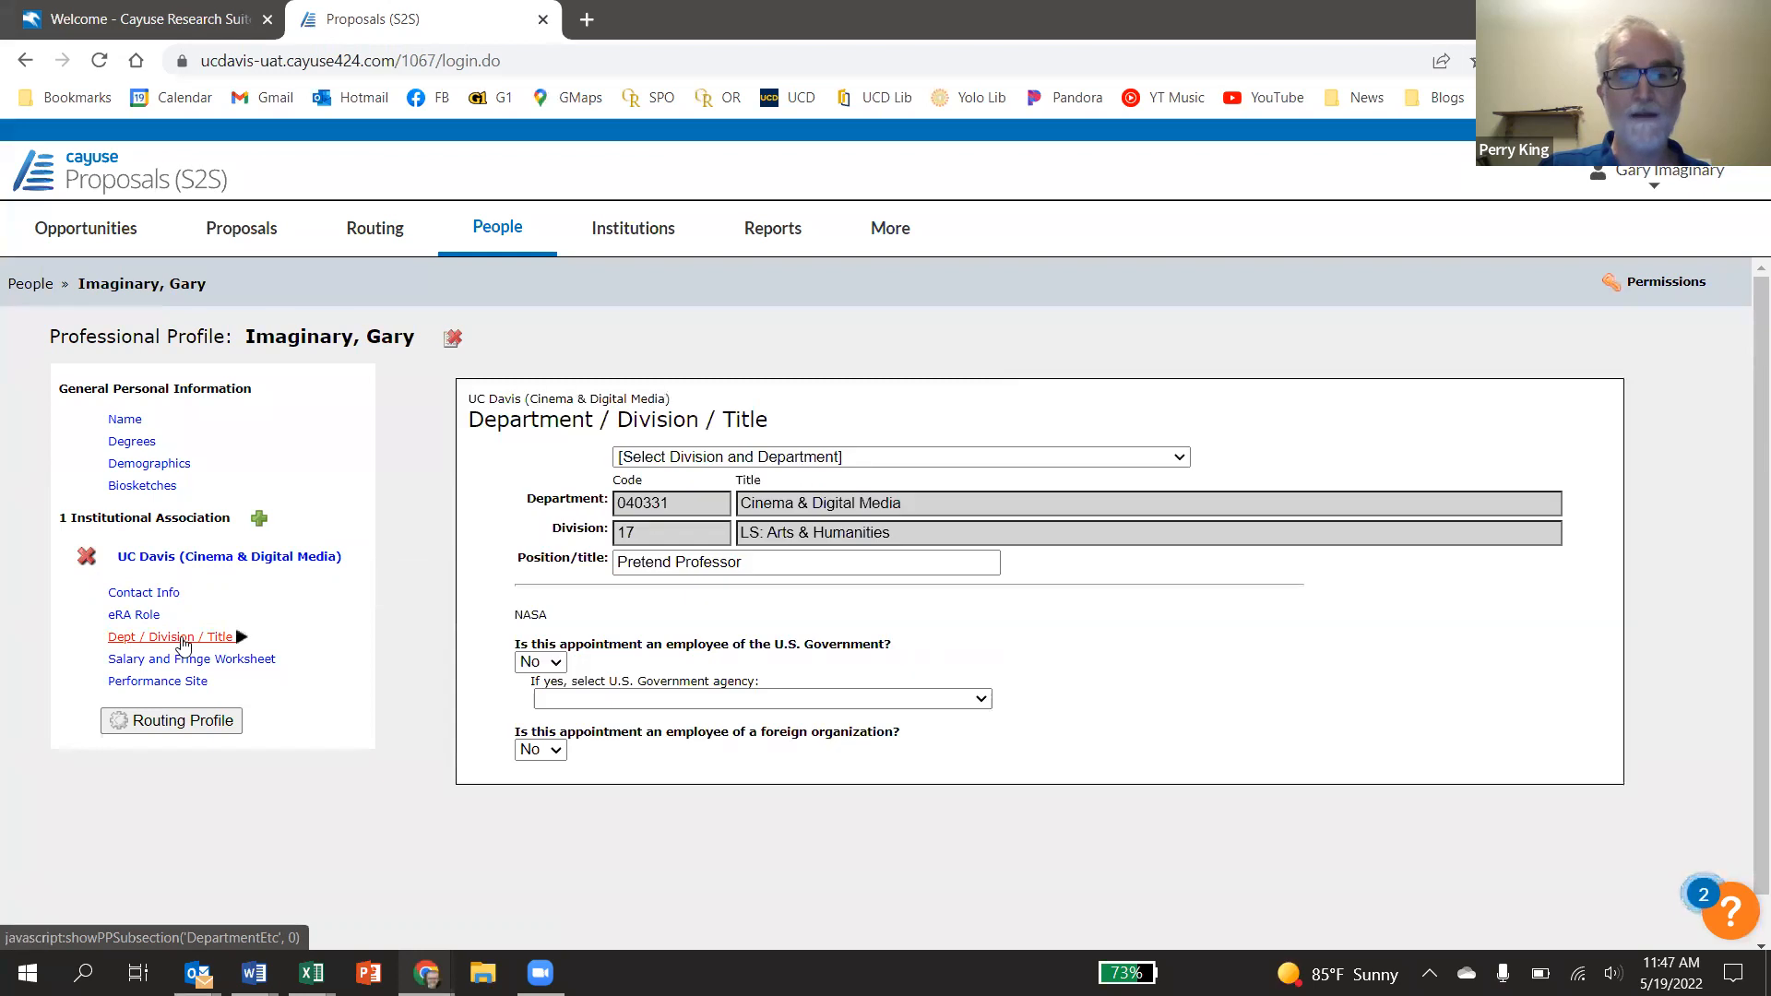
{"action": "left_click", "coordinate": [808, 458]}
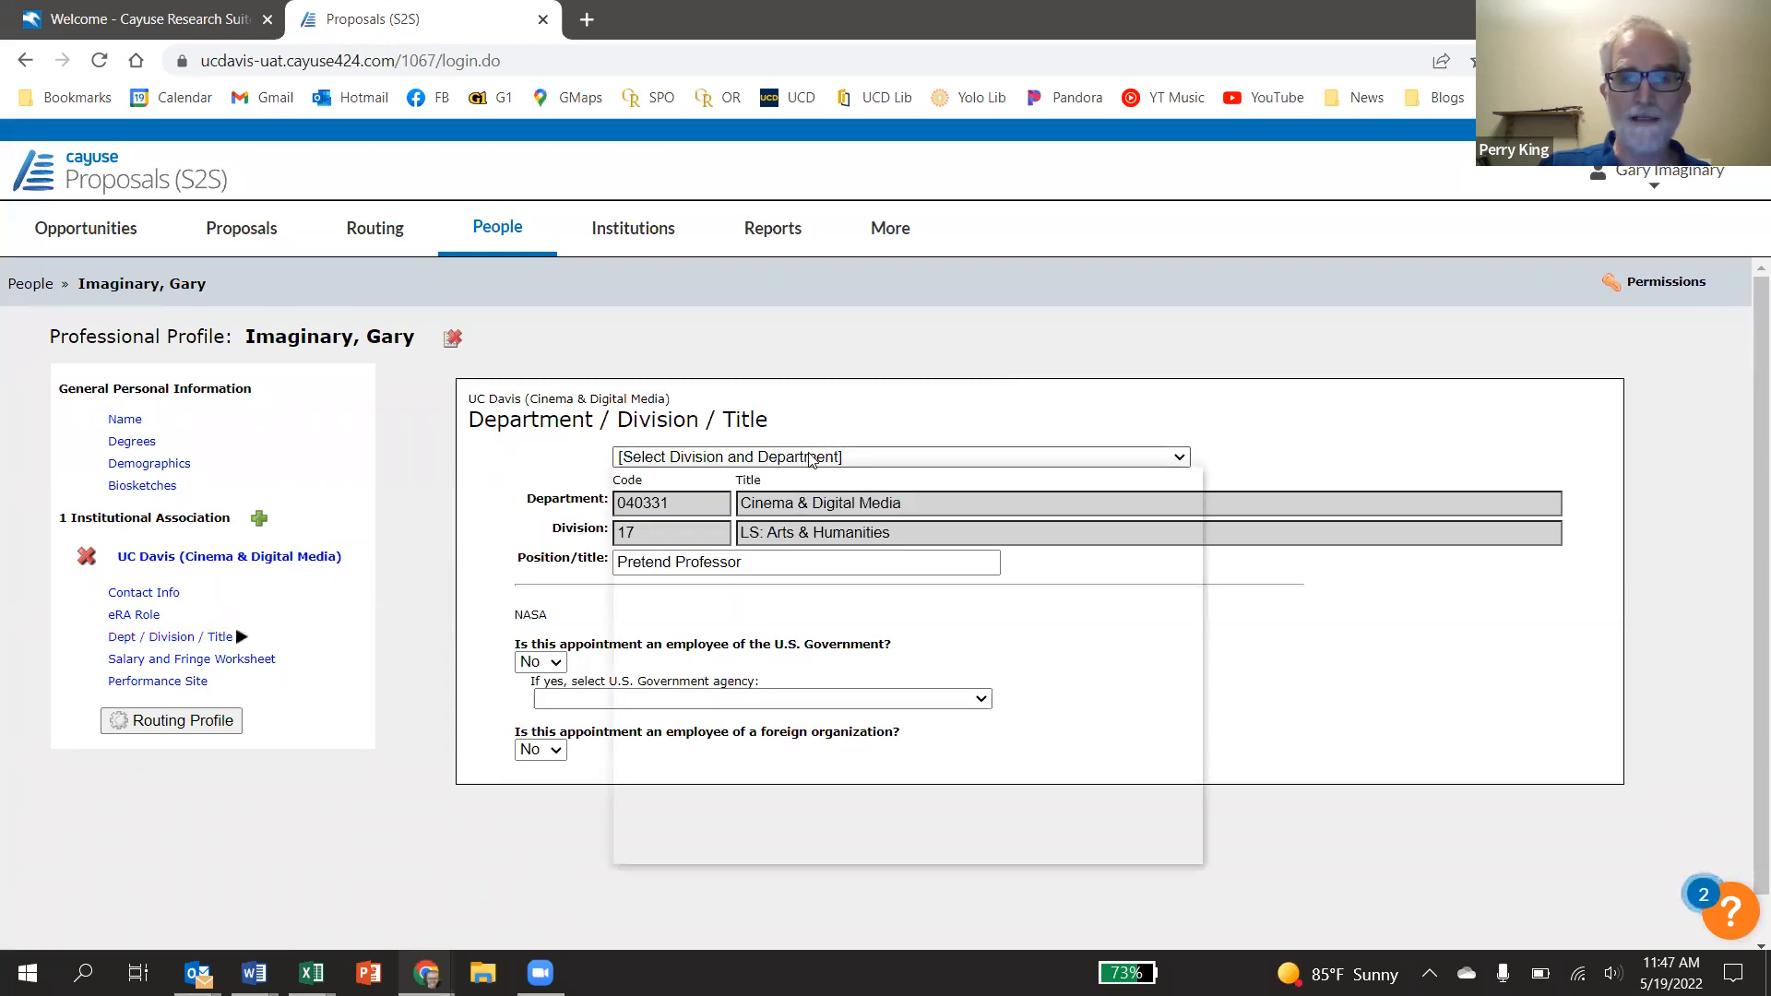
{"action": "scroll", "coordinate": [922, 646], "scroll_direction": "down", "scroll_amount": 10}
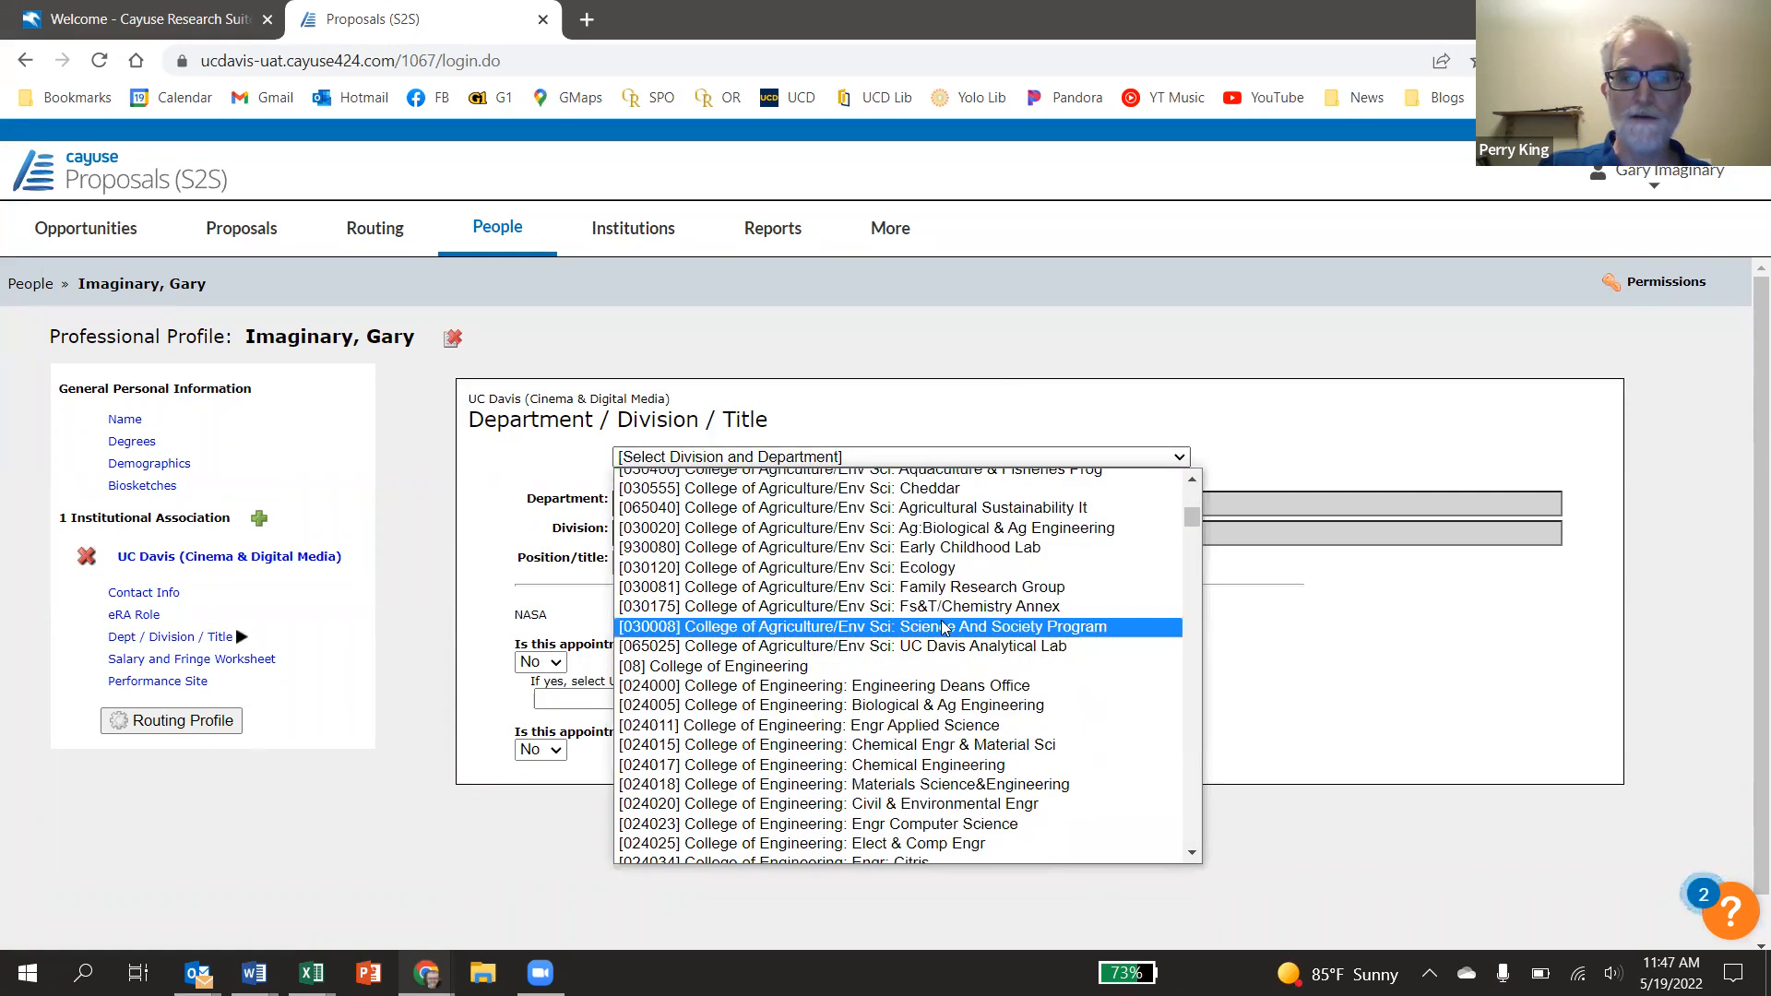
{"action": "left_click", "coordinate": [927, 569]}
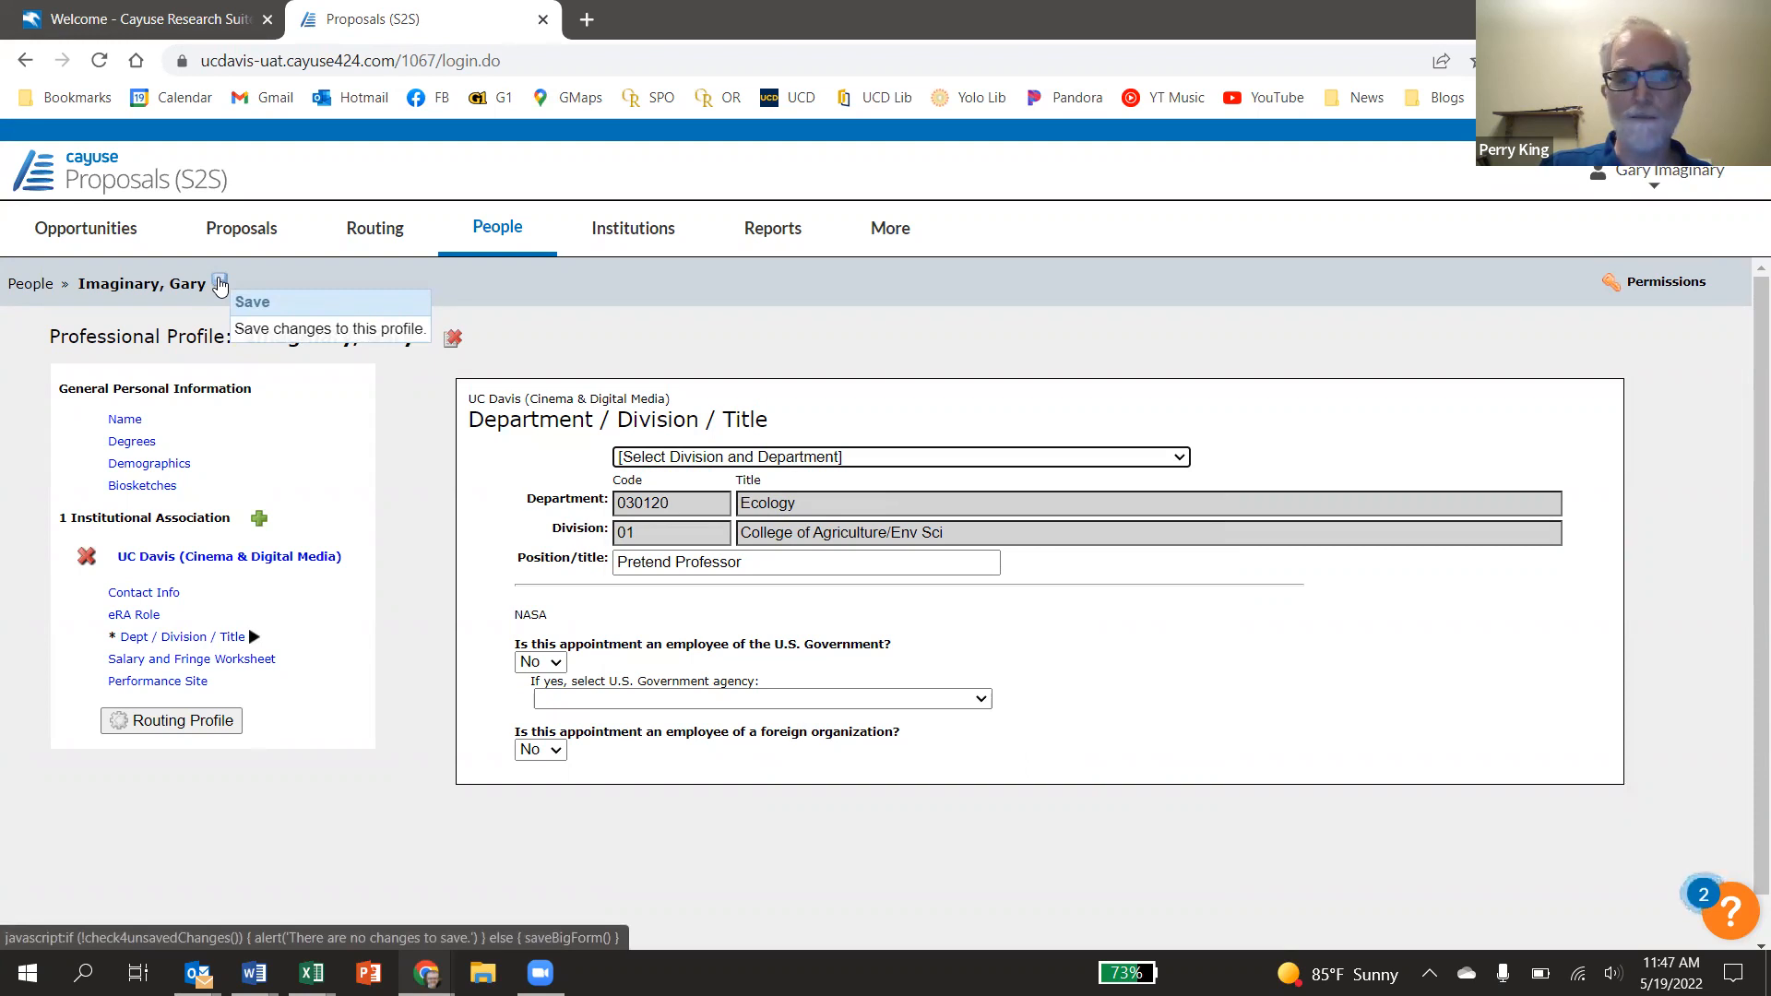
{"action": "left_click", "coordinate": [220, 283]}
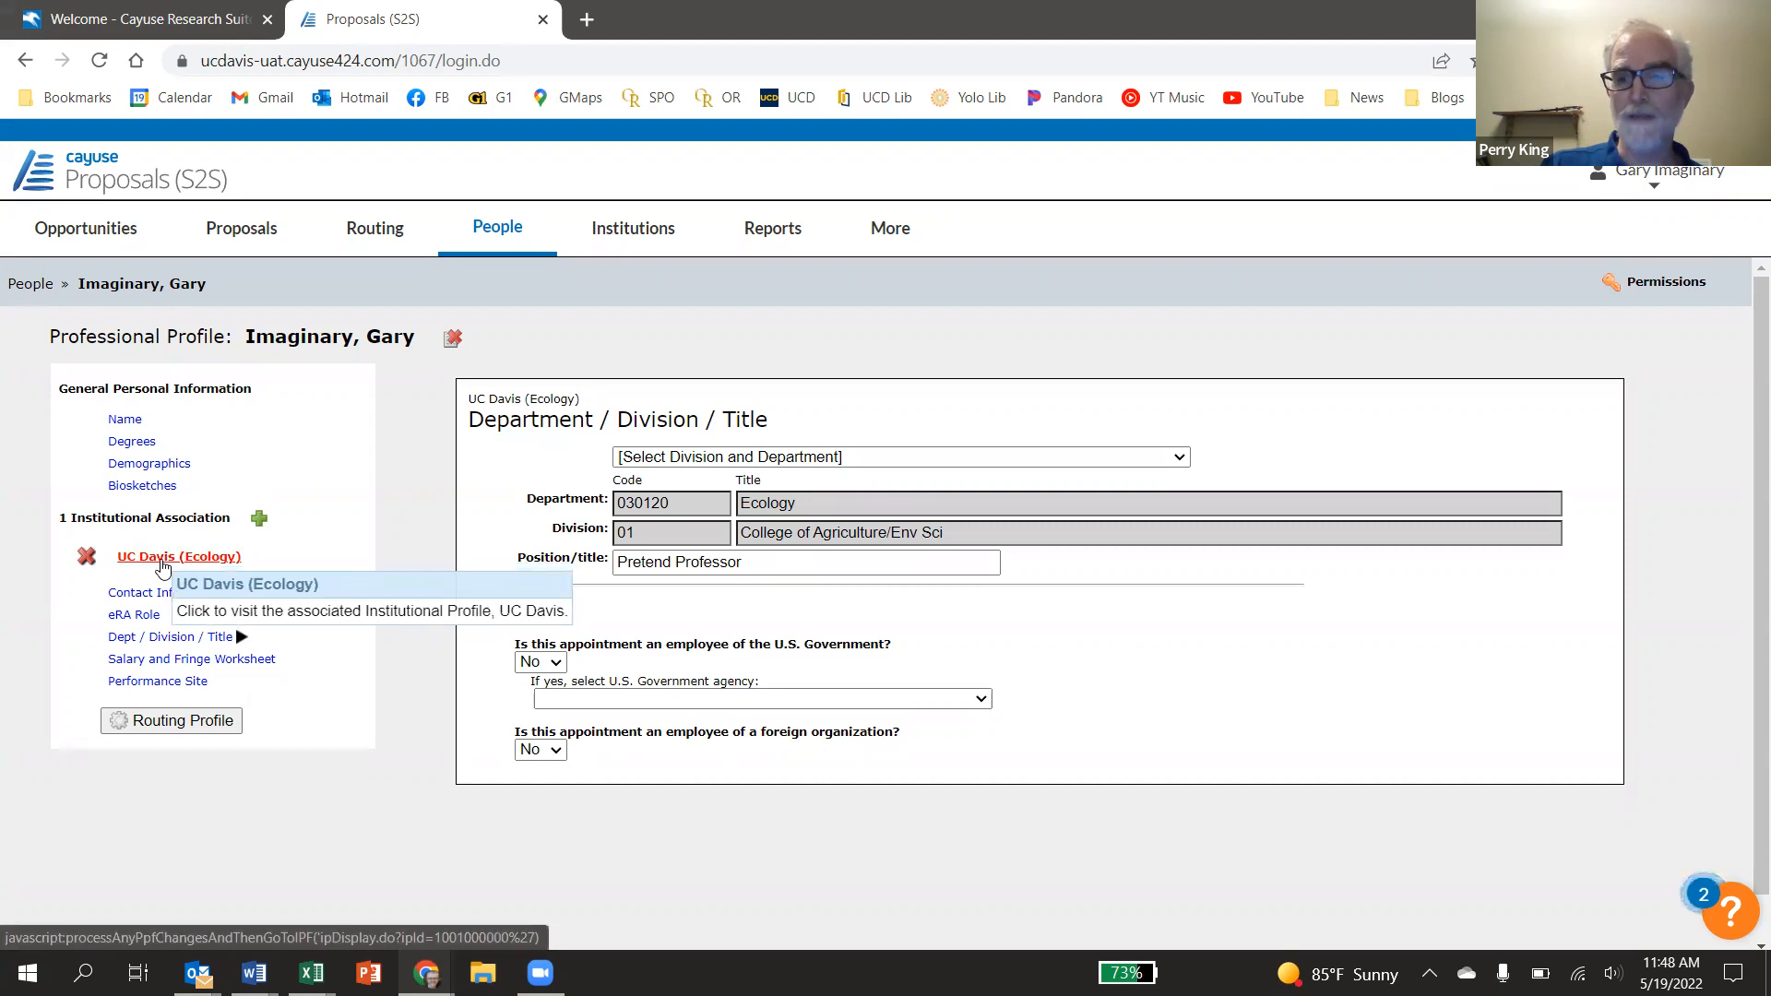
Create a new institutional association for UC Davis
{"action": "left_click", "coordinate": [260, 522]}
{"action": "left_click", "coordinate": [1041, 503]}
{"action": "left_click_drag", "start_coordinate": [1054, 540], "coordinate": [1056, 784]}
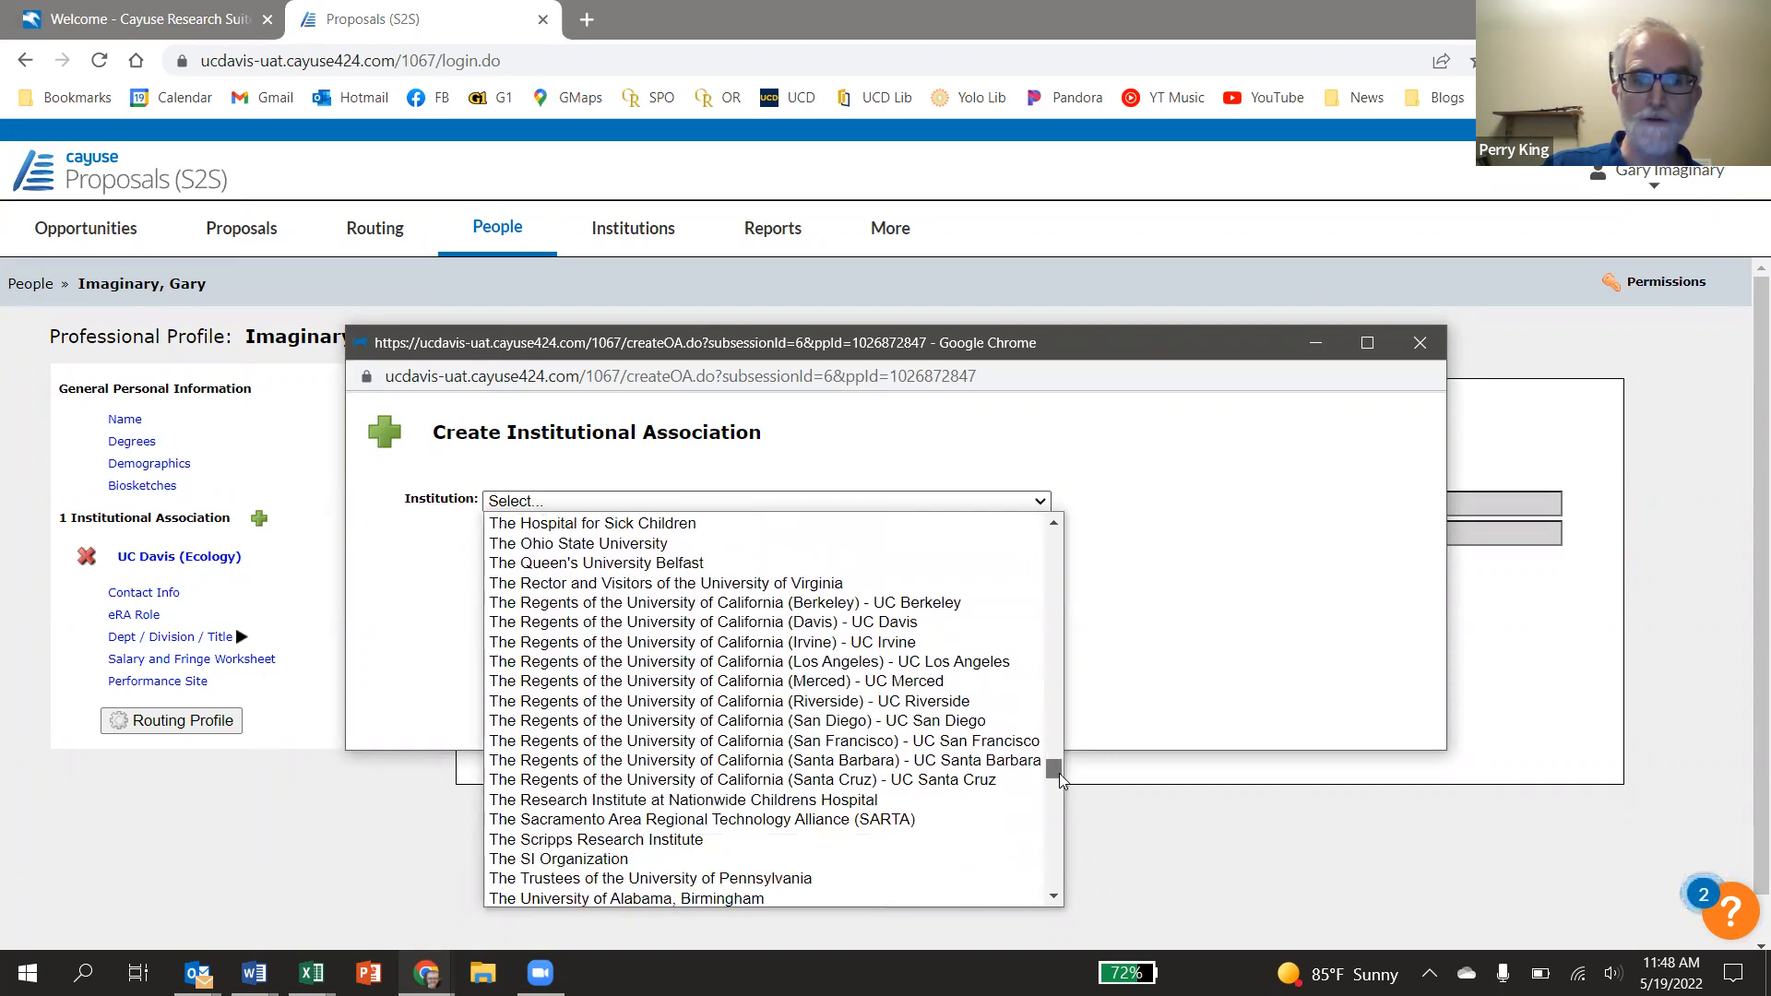
{"action": "left_click", "coordinate": [836, 624]}
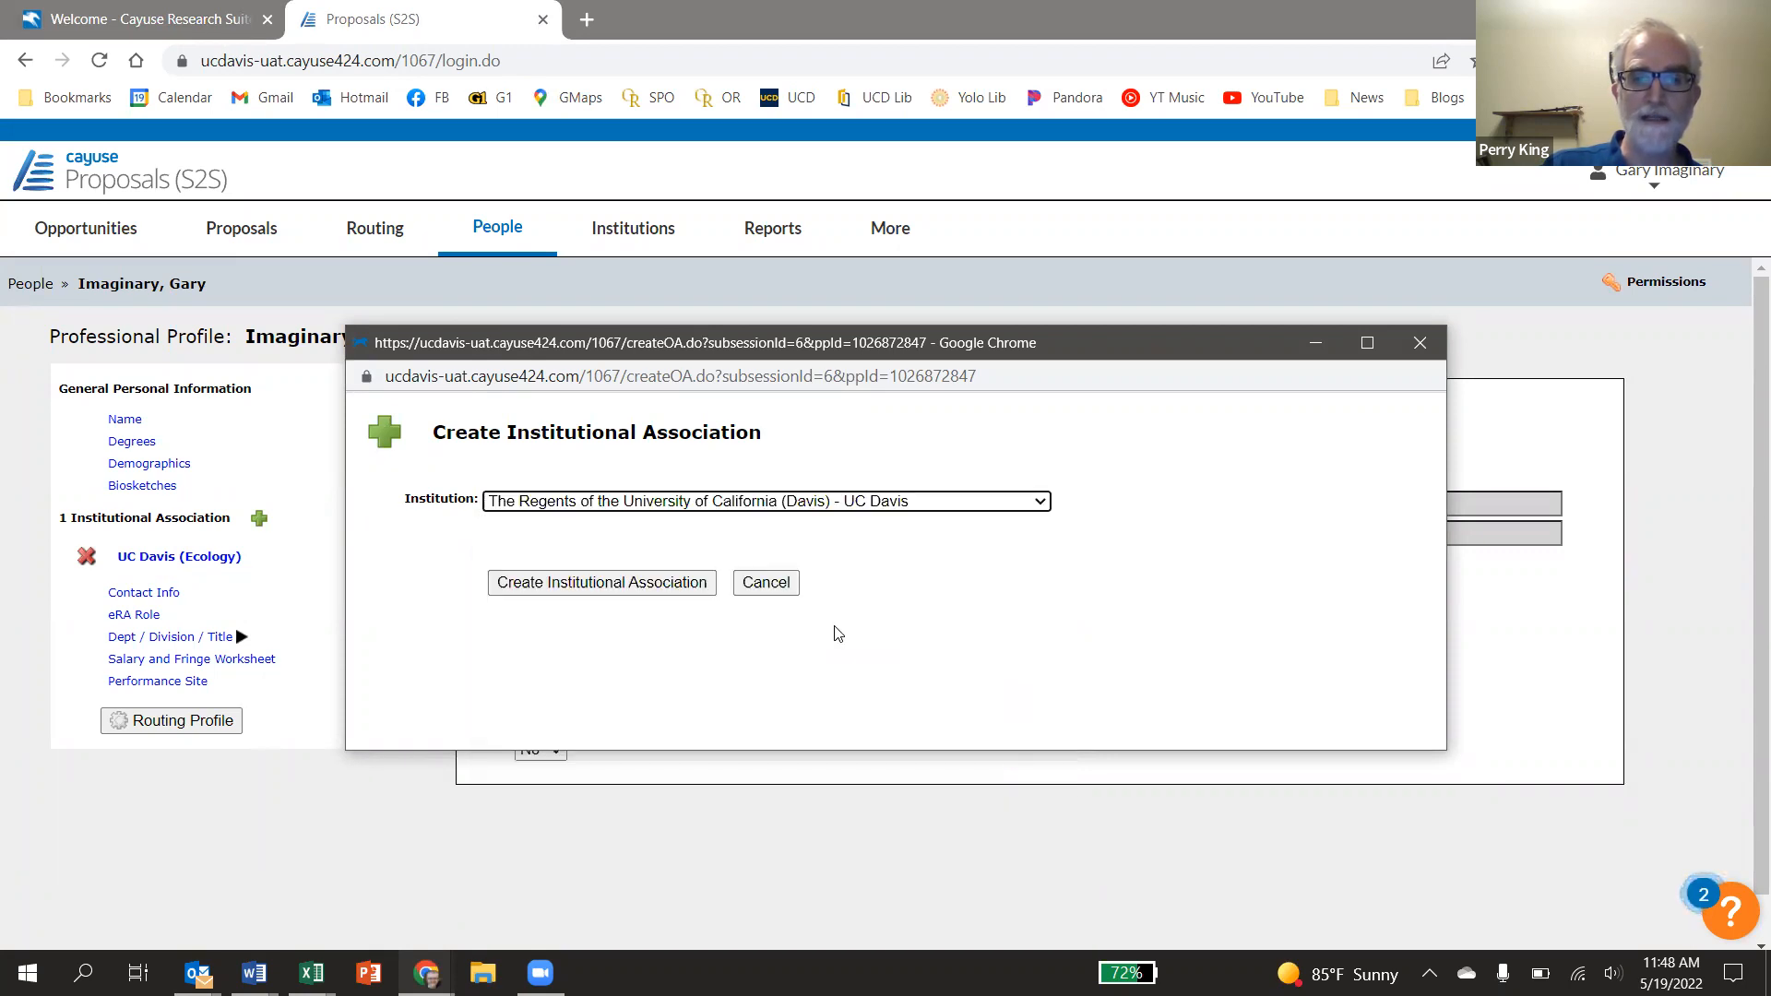
{"action": "left_click", "coordinate": [632, 593]}
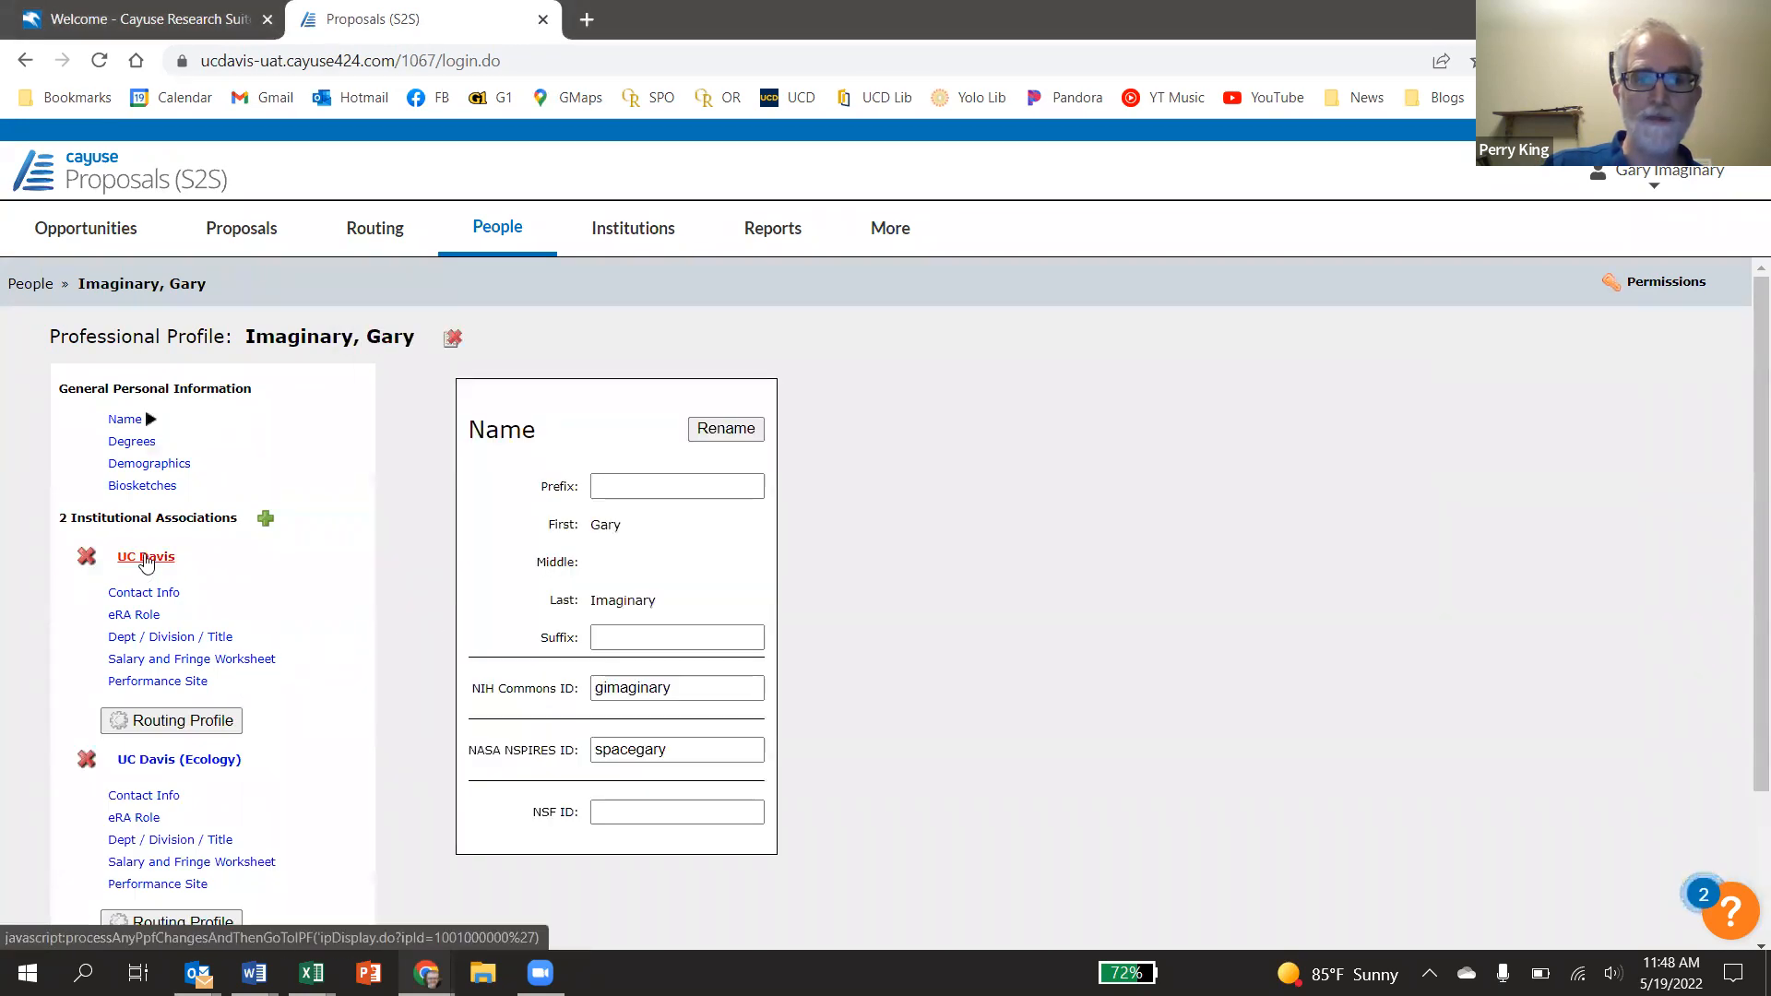
Set the new association's department to Cinema & Digital Media and save
{"action": "left_click", "coordinate": [148, 636]}
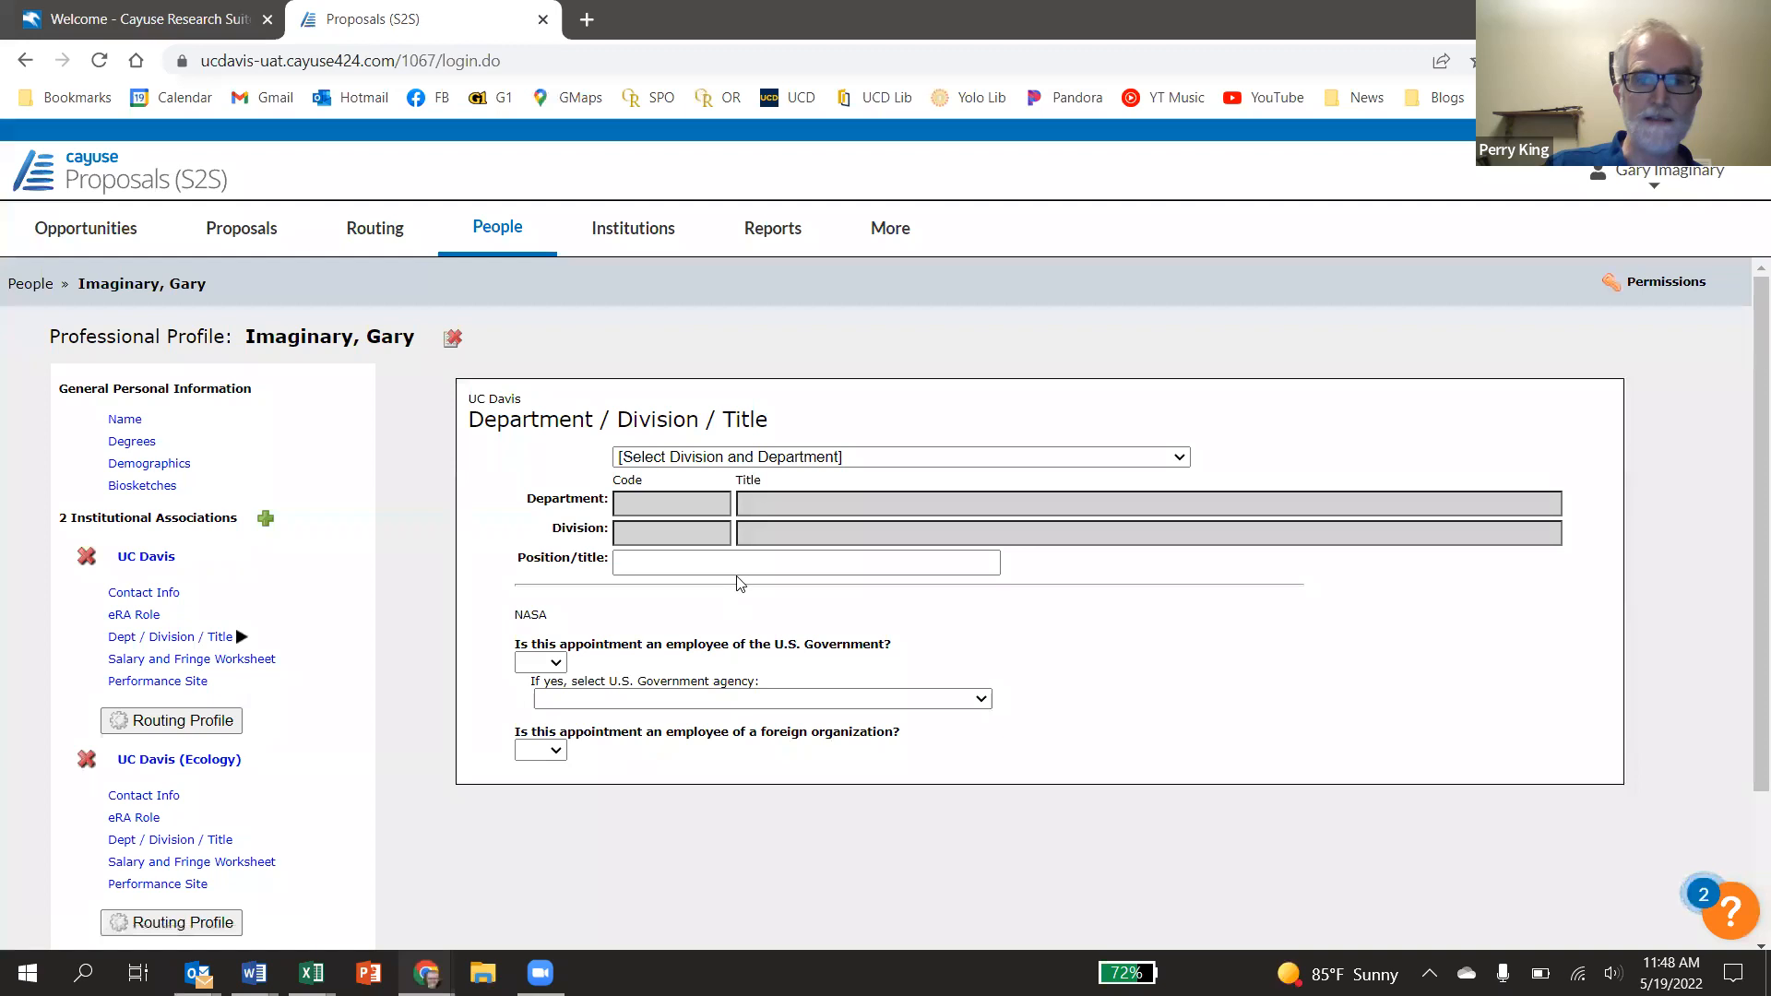
{"action": "left_click", "coordinate": [995, 460]}
{"action": "left_click_drag", "start_coordinate": [1192, 497], "coordinate": [1192, 543]}
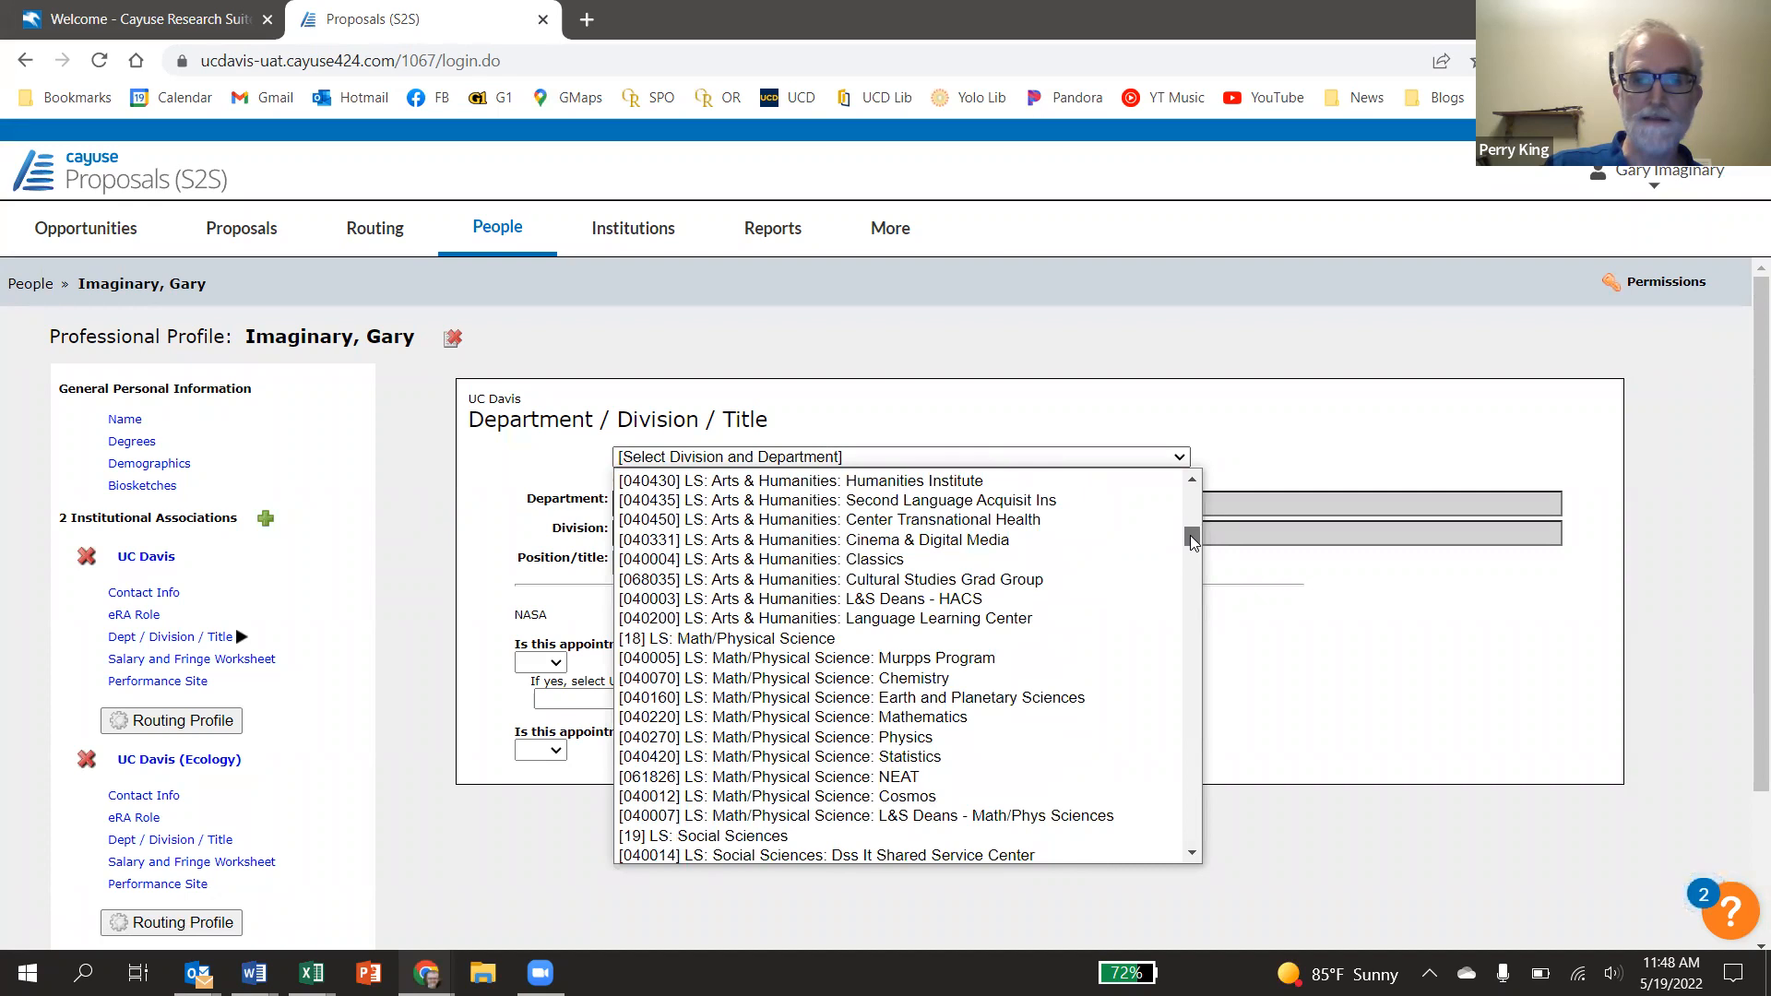
{"action": "left_click", "coordinate": [1009, 540]}
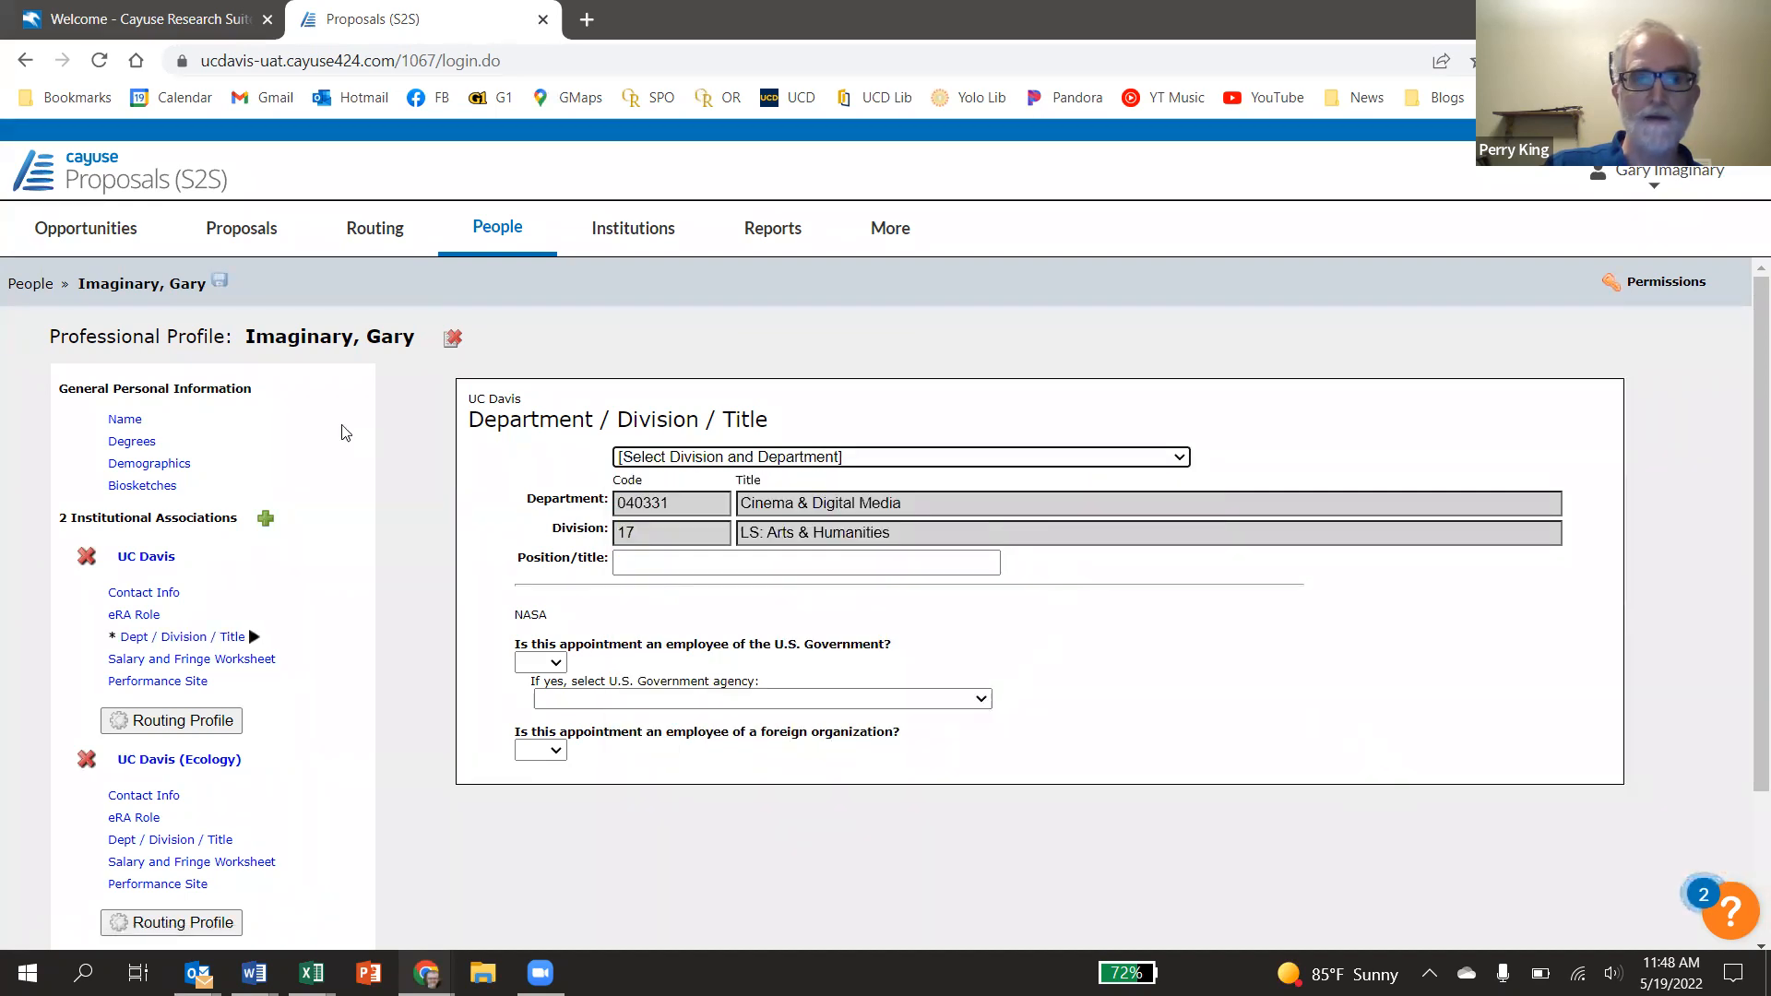
{"action": "left_click", "coordinate": [220, 283]}
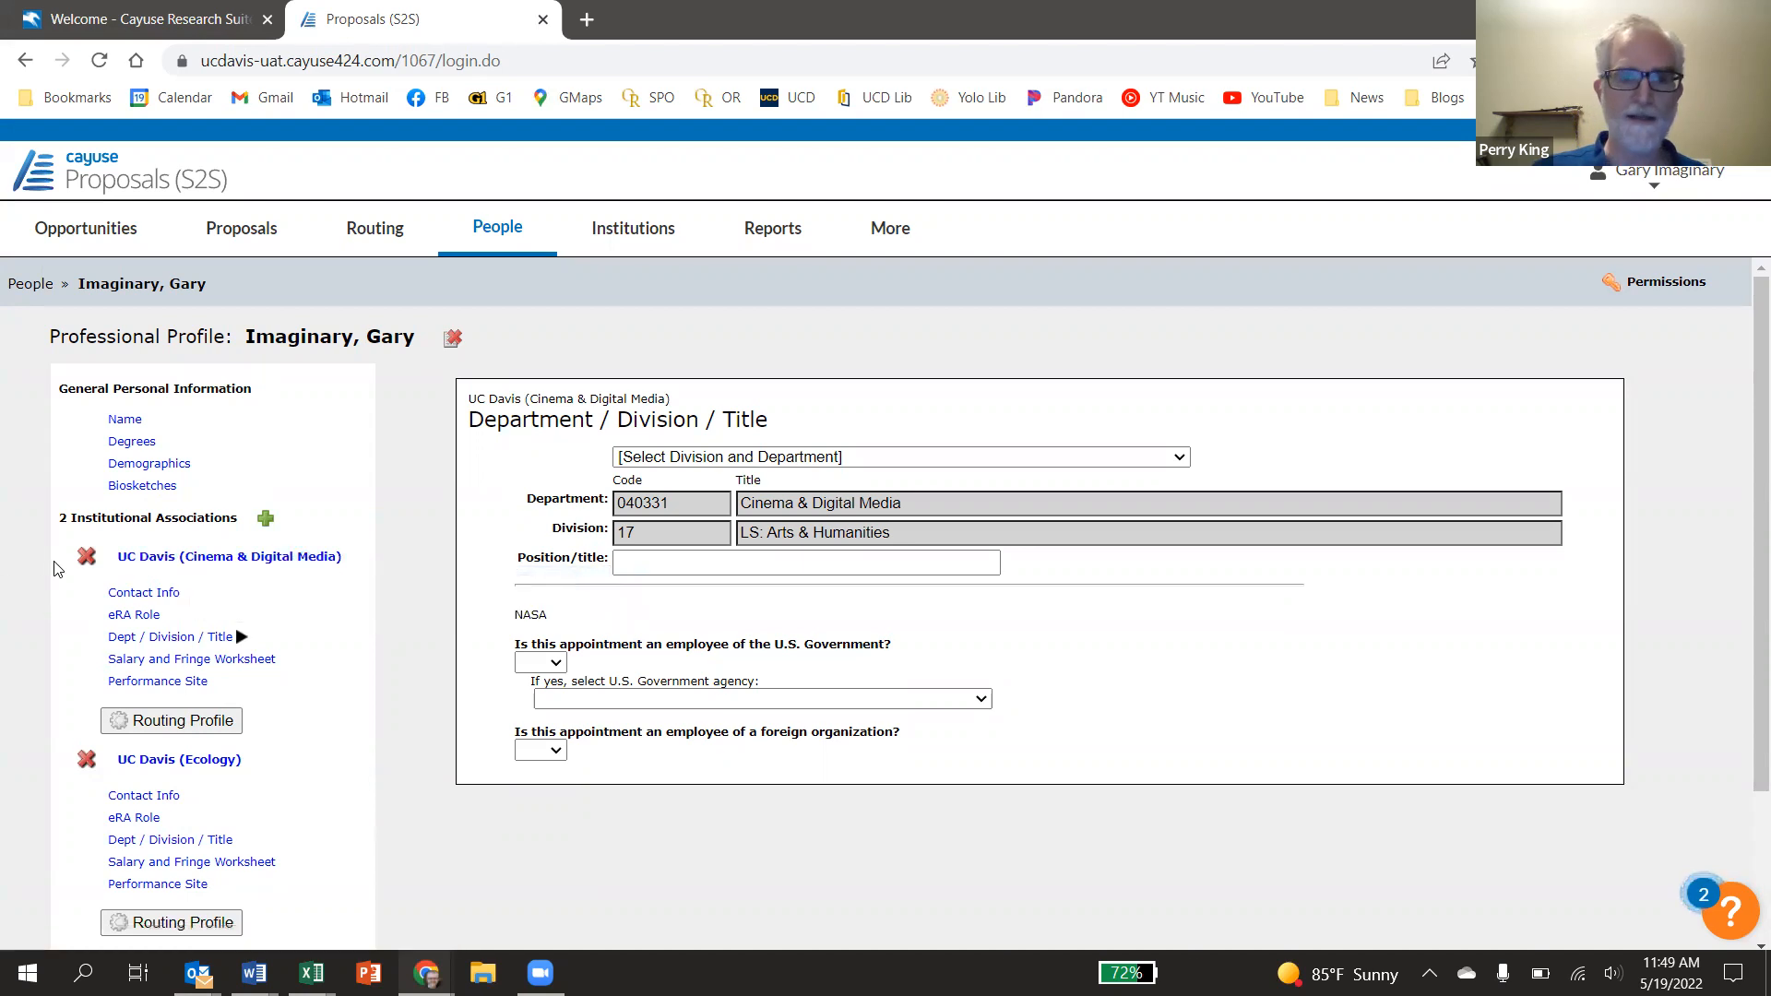
View the UC Davis (Ecology) association's Contact Info, then its eRA Role settings
{"action": "scroll", "coordinate": [217, 596], "scroll_direction": "down", "scroll_amount": 1}
{"action": "scroll", "coordinate": [217, 596], "scroll_direction": "down", "scroll_amount": 2}
{"action": "scroll", "coordinate": [217, 595], "scroll_direction": "up", "scroll_amount": 3}
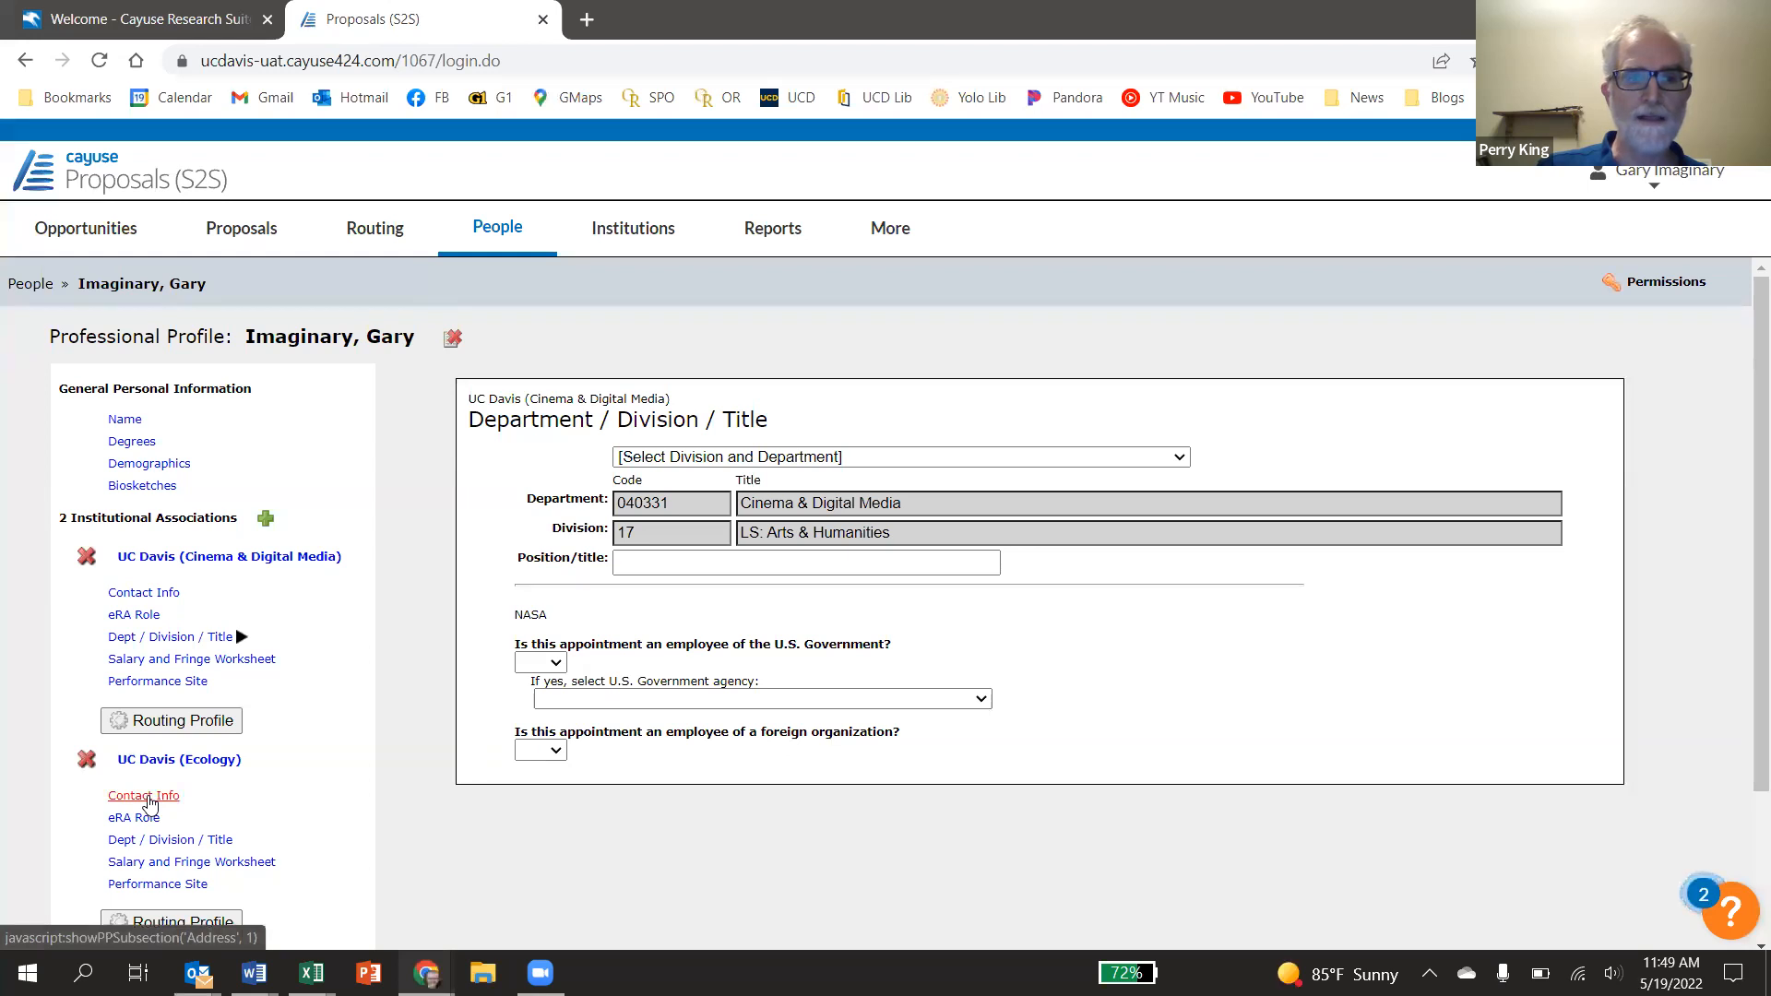
{"action": "left_click", "coordinate": [147, 799]}
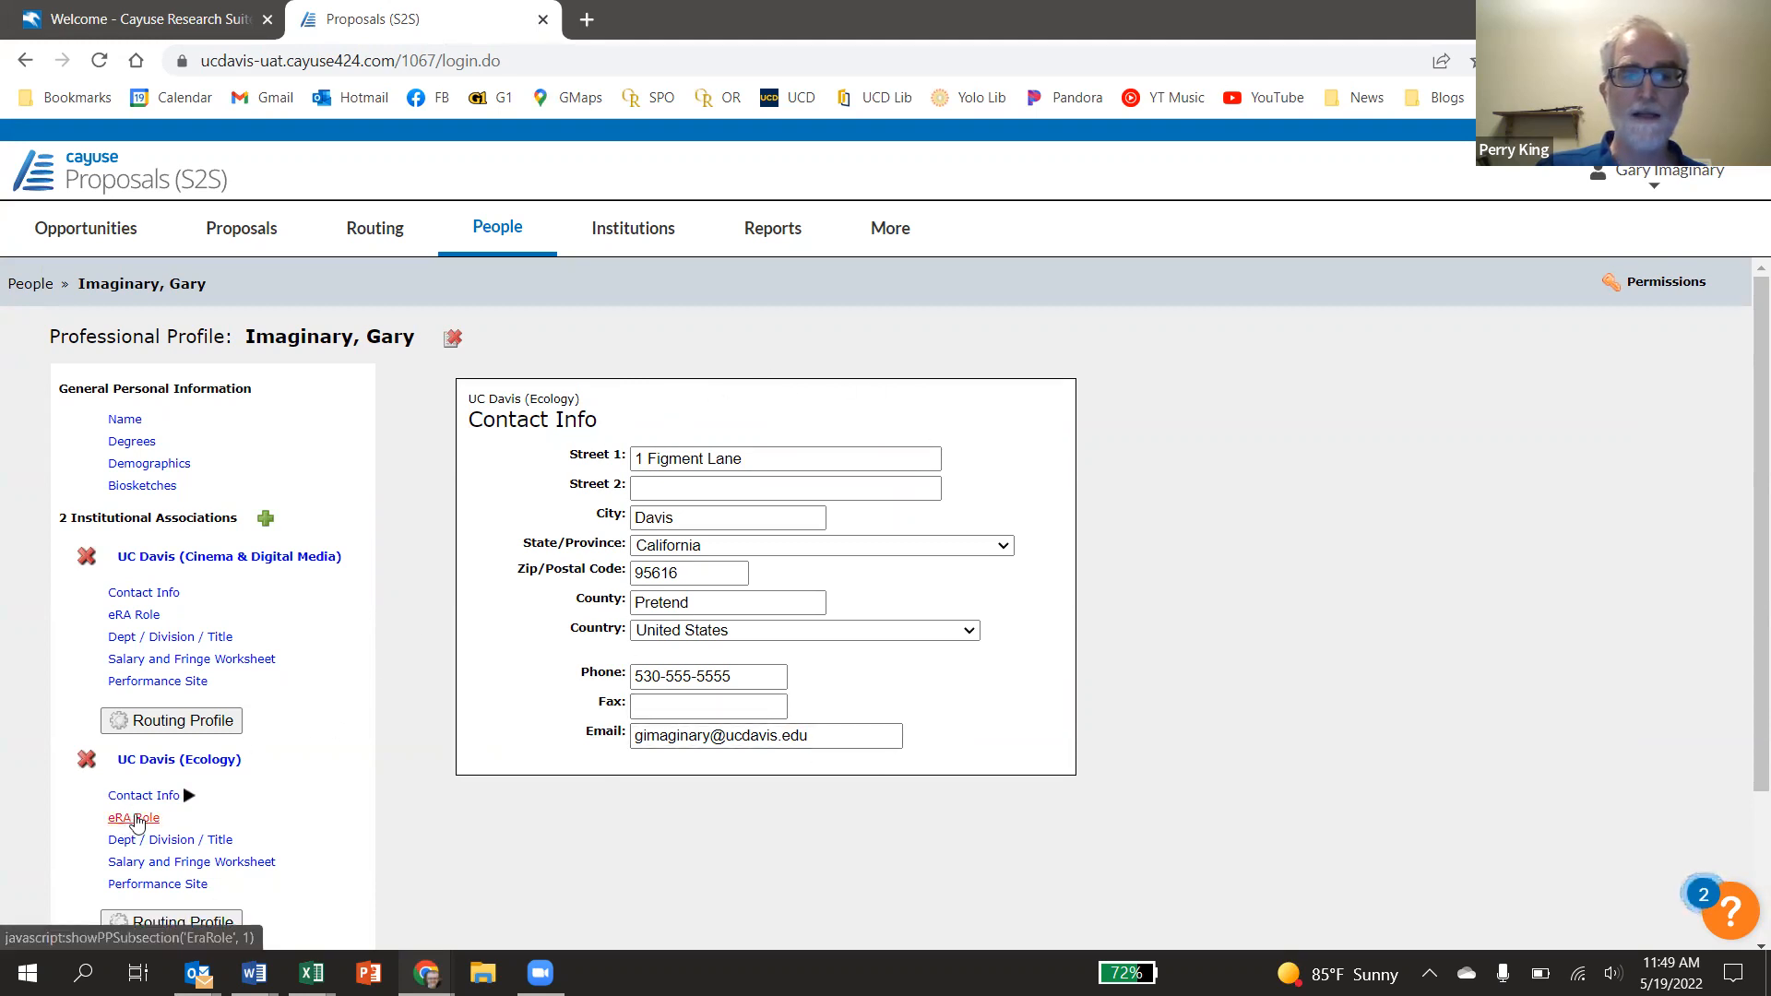
{"action": "left_click", "coordinate": [129, 818]}
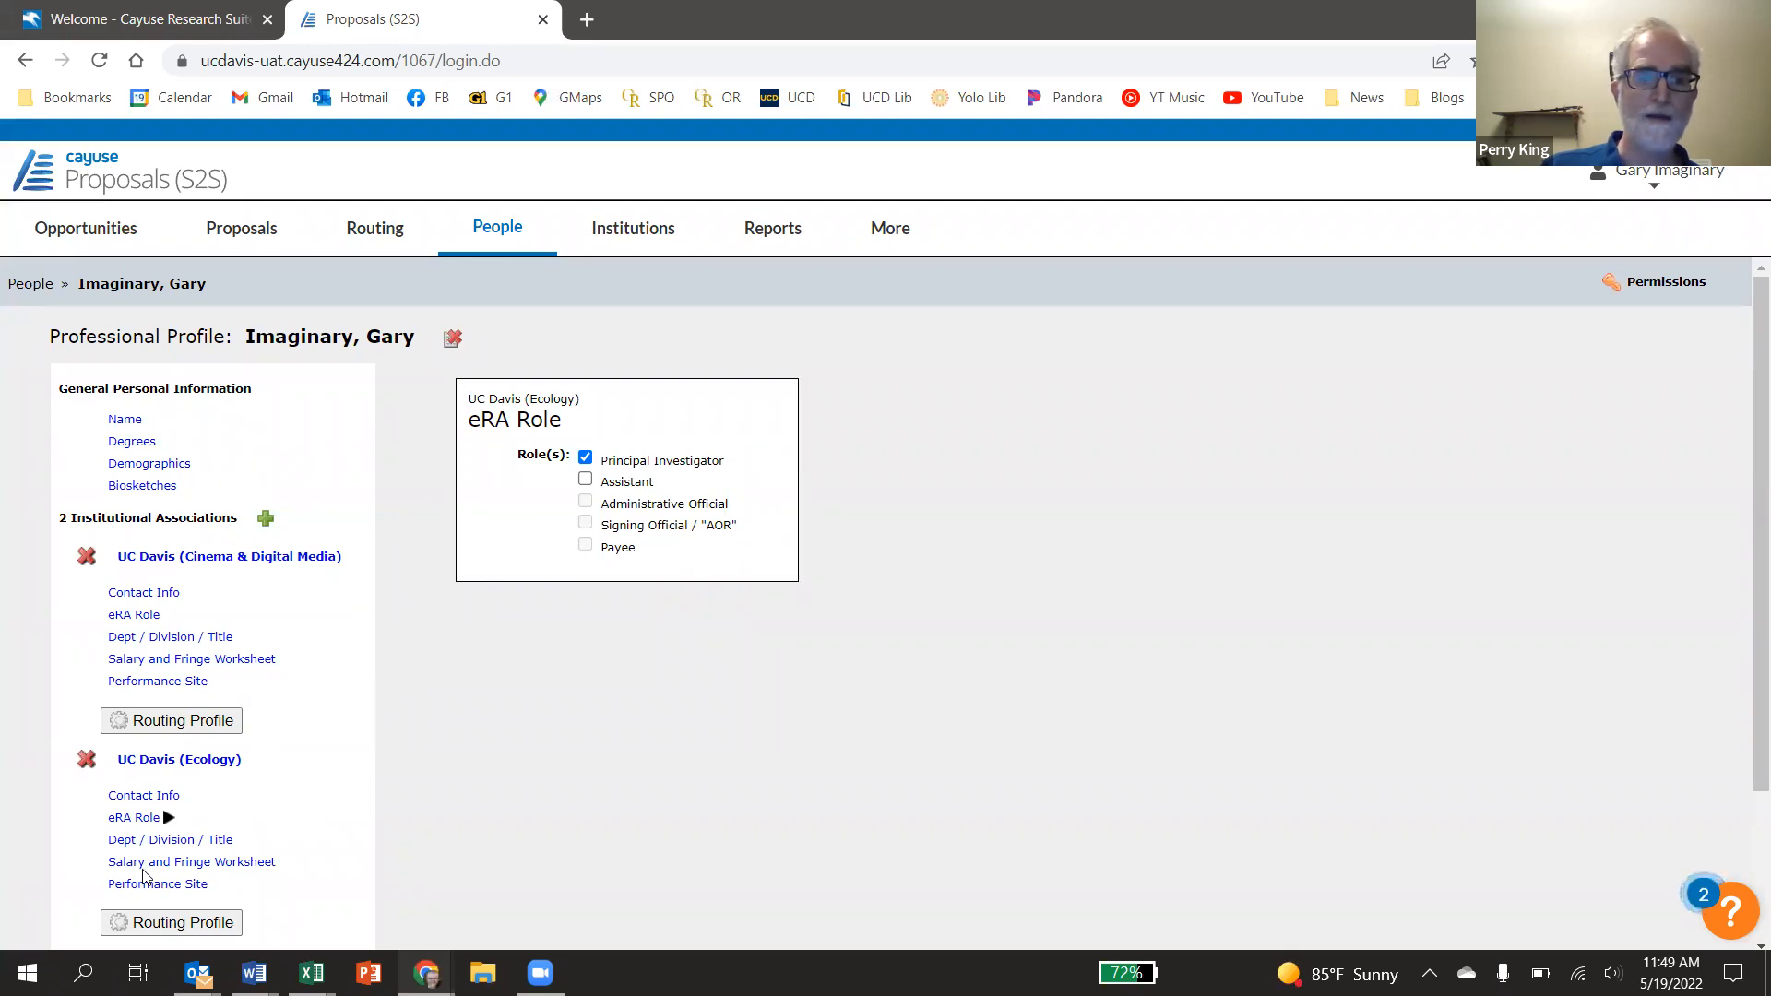
Open the UC Davis (Ecology) association's Salary and Fringe Worksheet
{"action": "left_click", "coordinate": [185, 863]}
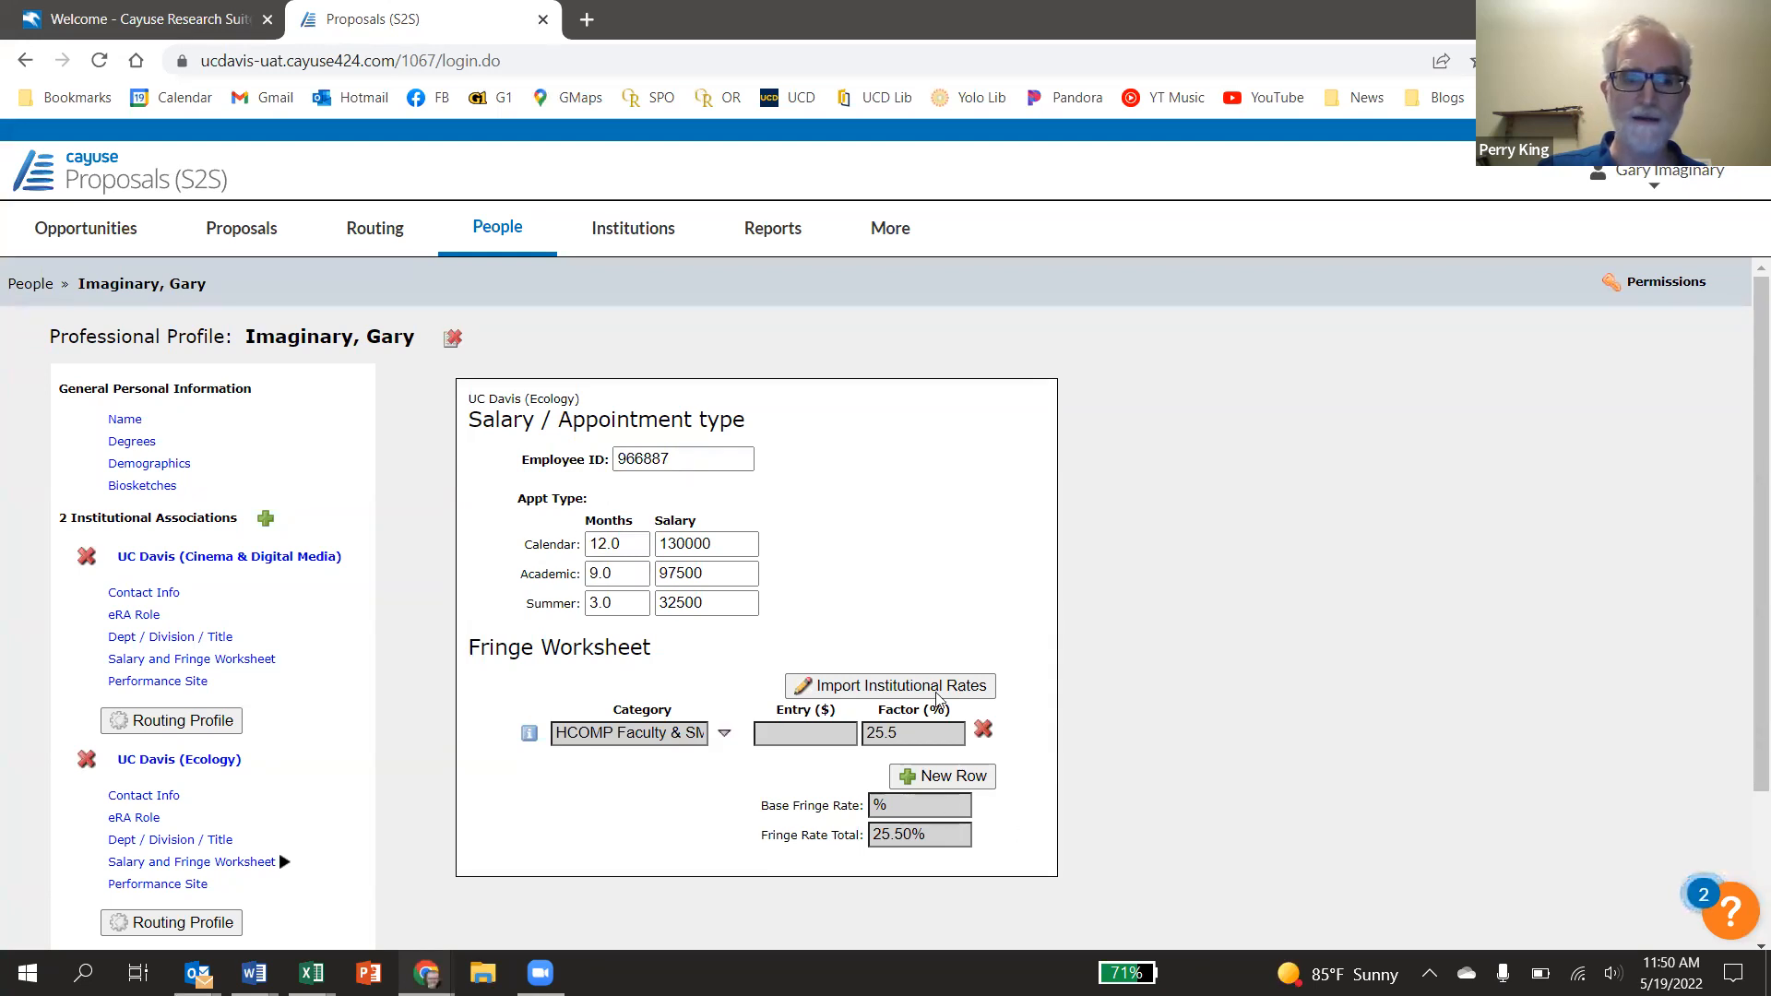
Show the Performance Site for UC Davis (Ecology), with its organization name, California address, county and country
{"action": "left_click", "coordinate": [191, 886]}
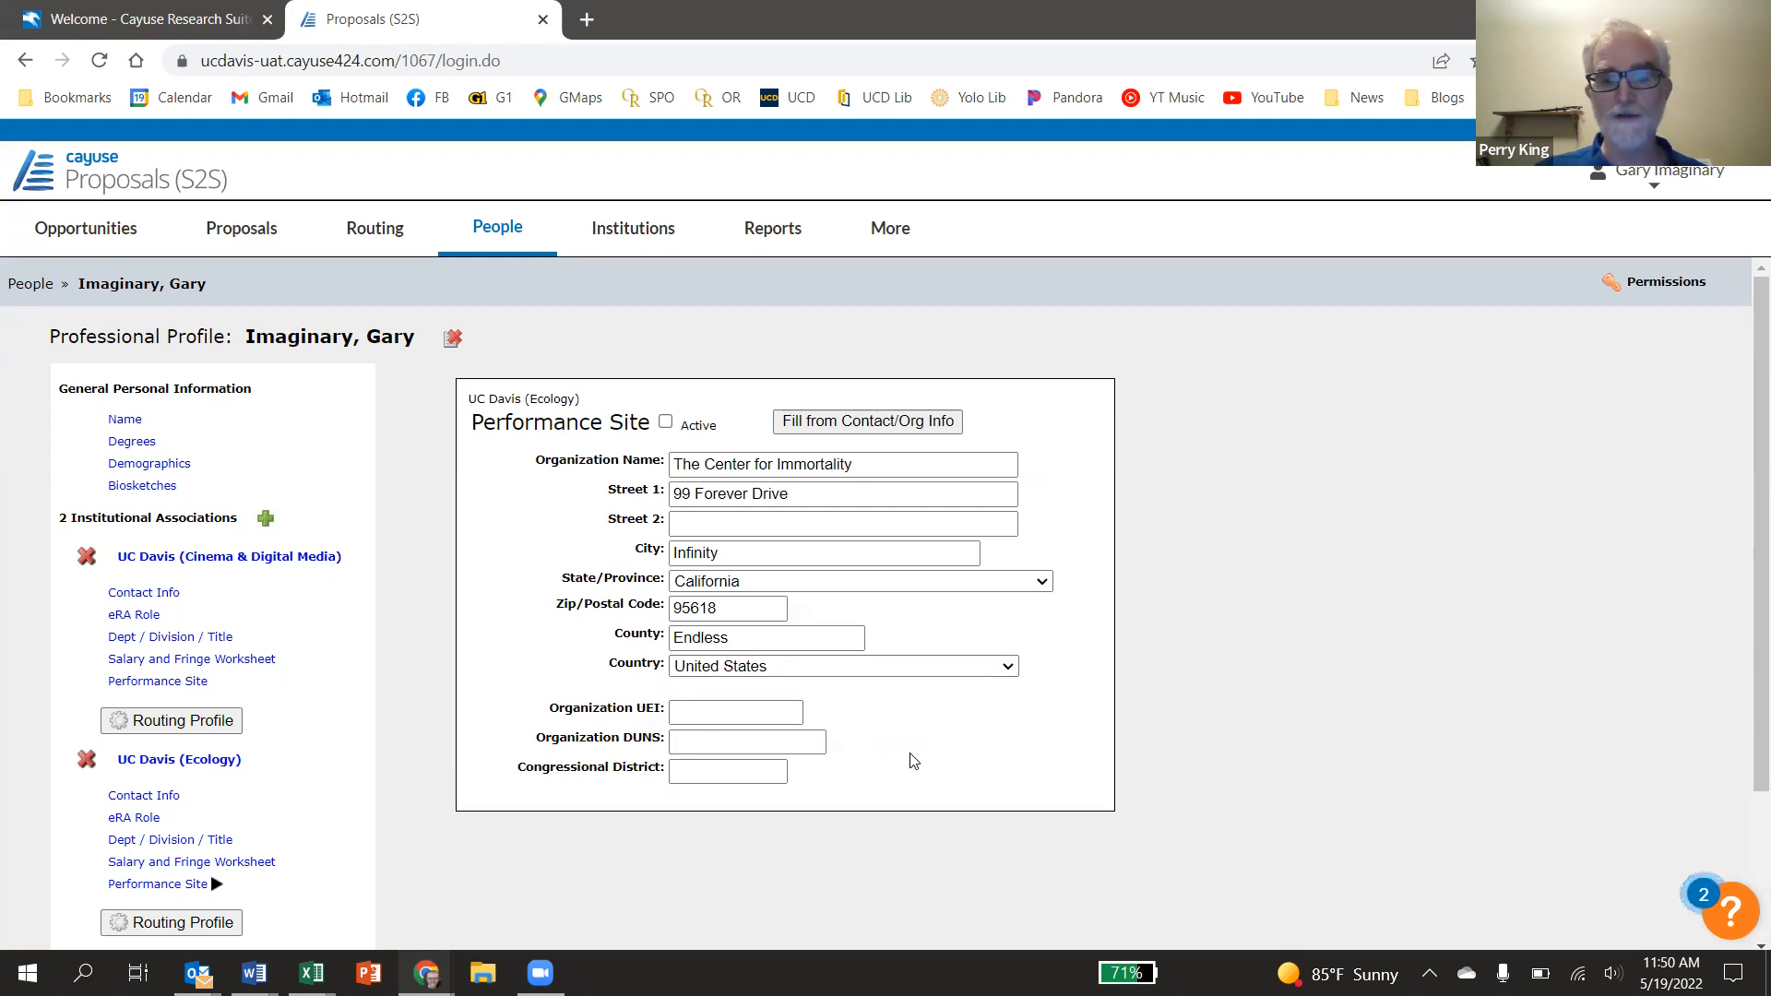
Review the UC Davis addresses and identification codes on the Office of Research Institutional Information page, then return to Cayuse
{"action": "key", "text": "alt+Tab"}
{"action": "key", "text": "Tab"}
{"action": "key", "text": "Tab"}
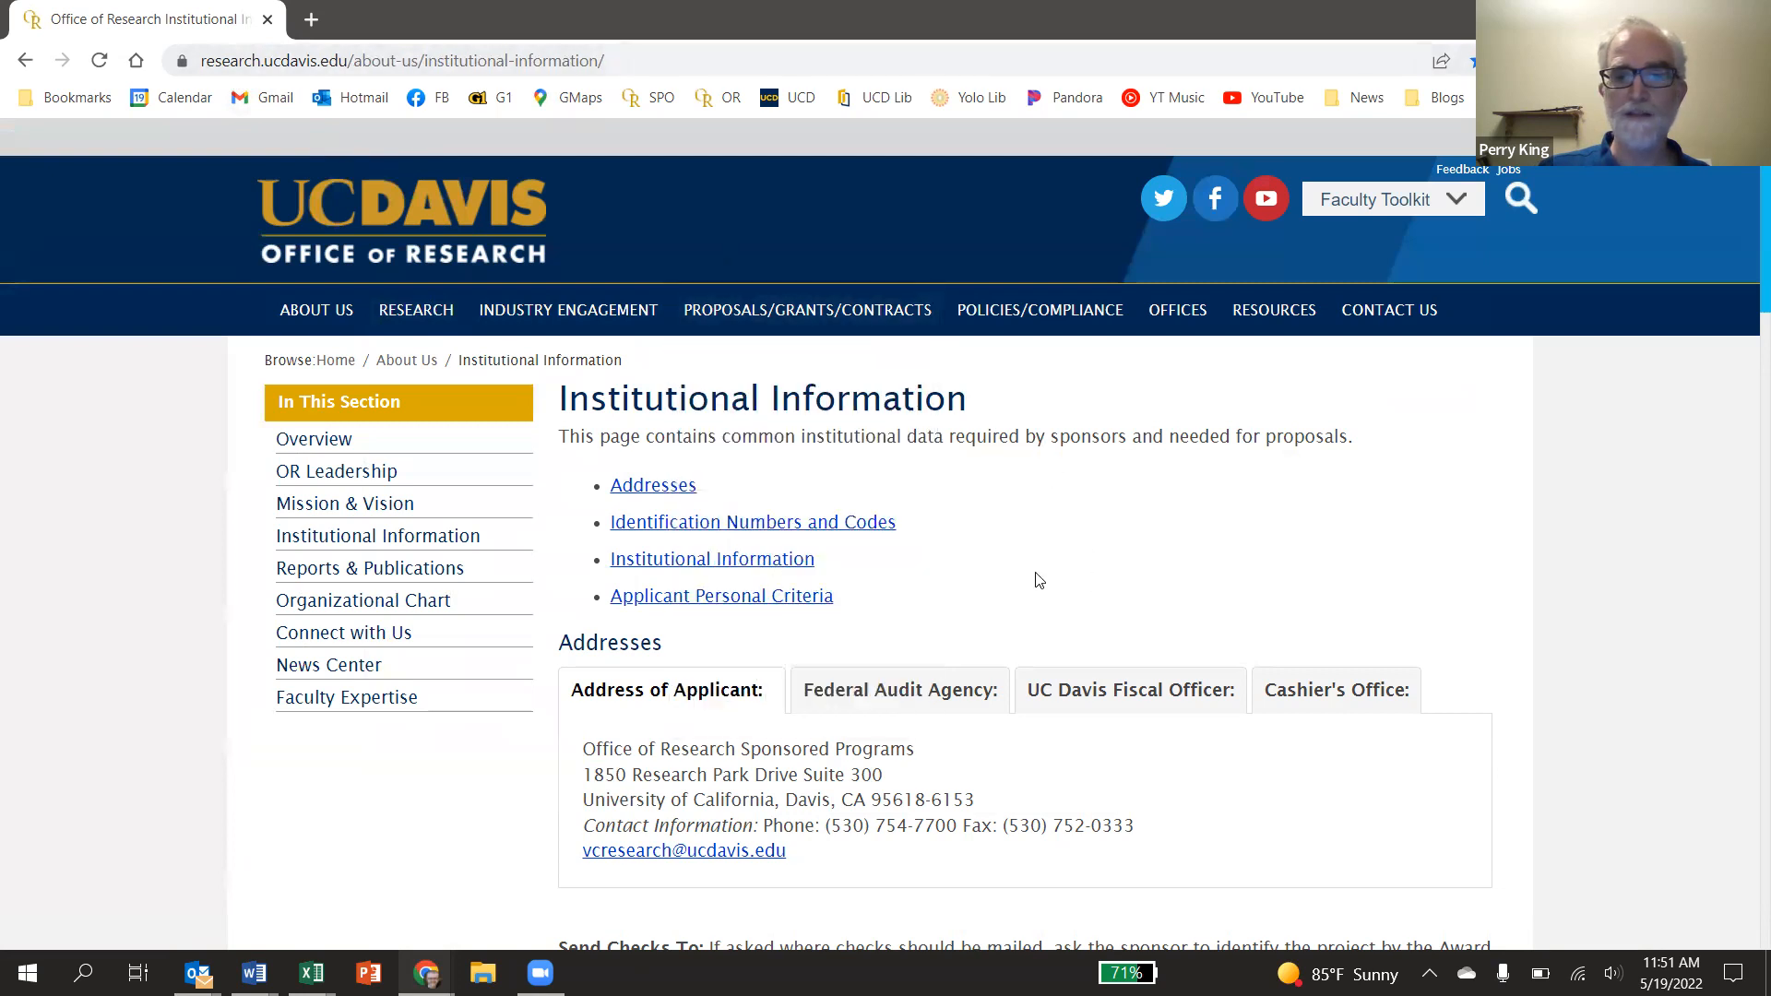
{"action": "scroll", "coordinate": [1037, 554], "scroll_direction": "down", "scroll_amount": 6}
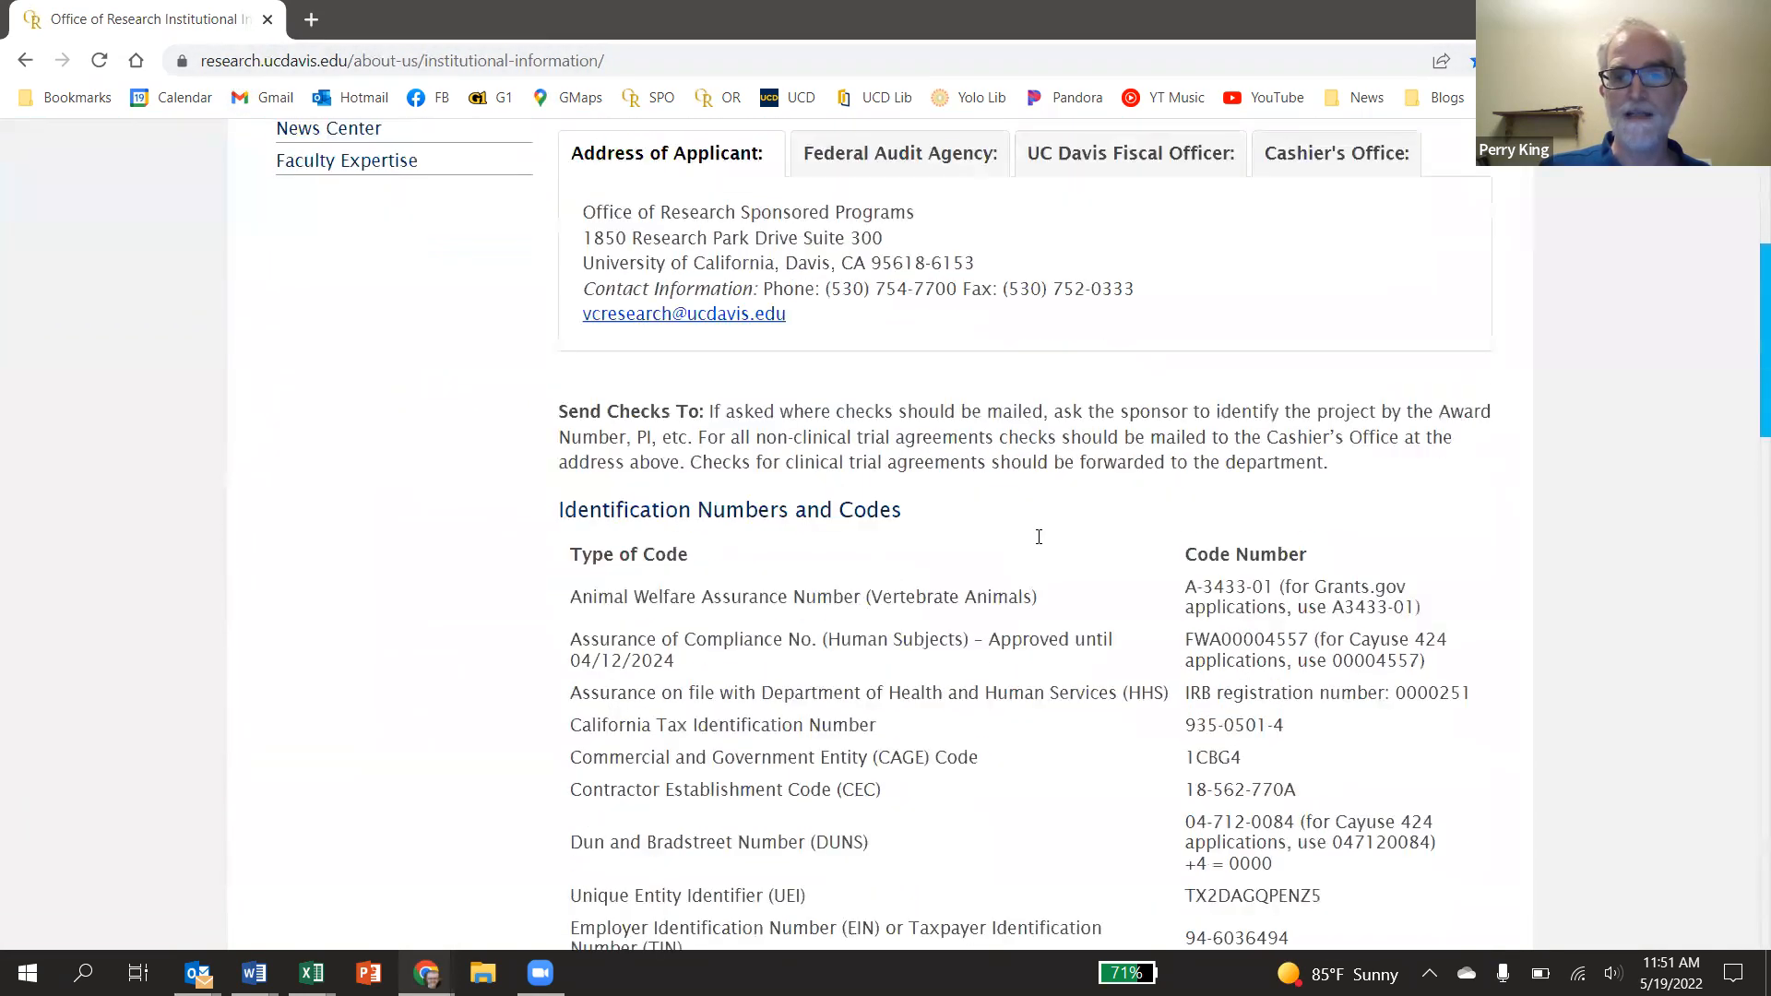
{"action": "scroll", "coordinate": [1037, 544], "scroll_direction": "down", "scroll_amount": 3}
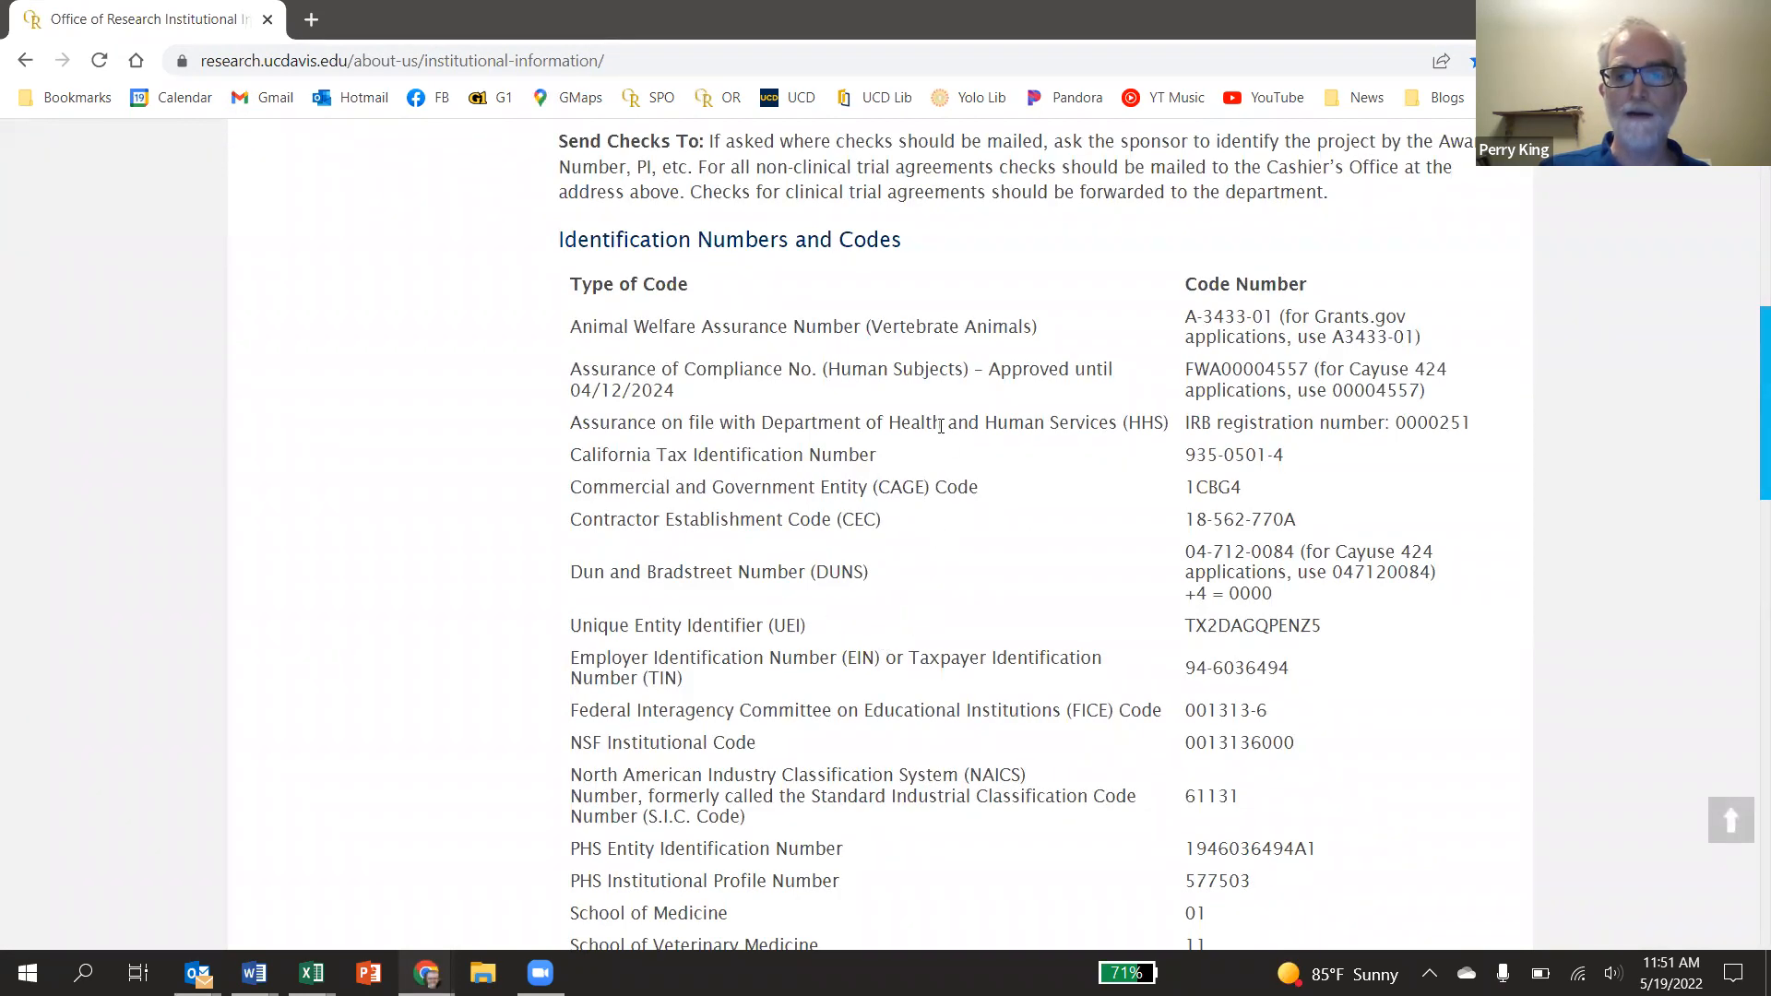
{"action": "scroll", "coordinate": [1013, 709], "scroll_direction": "down", "scroll_amount": 5}
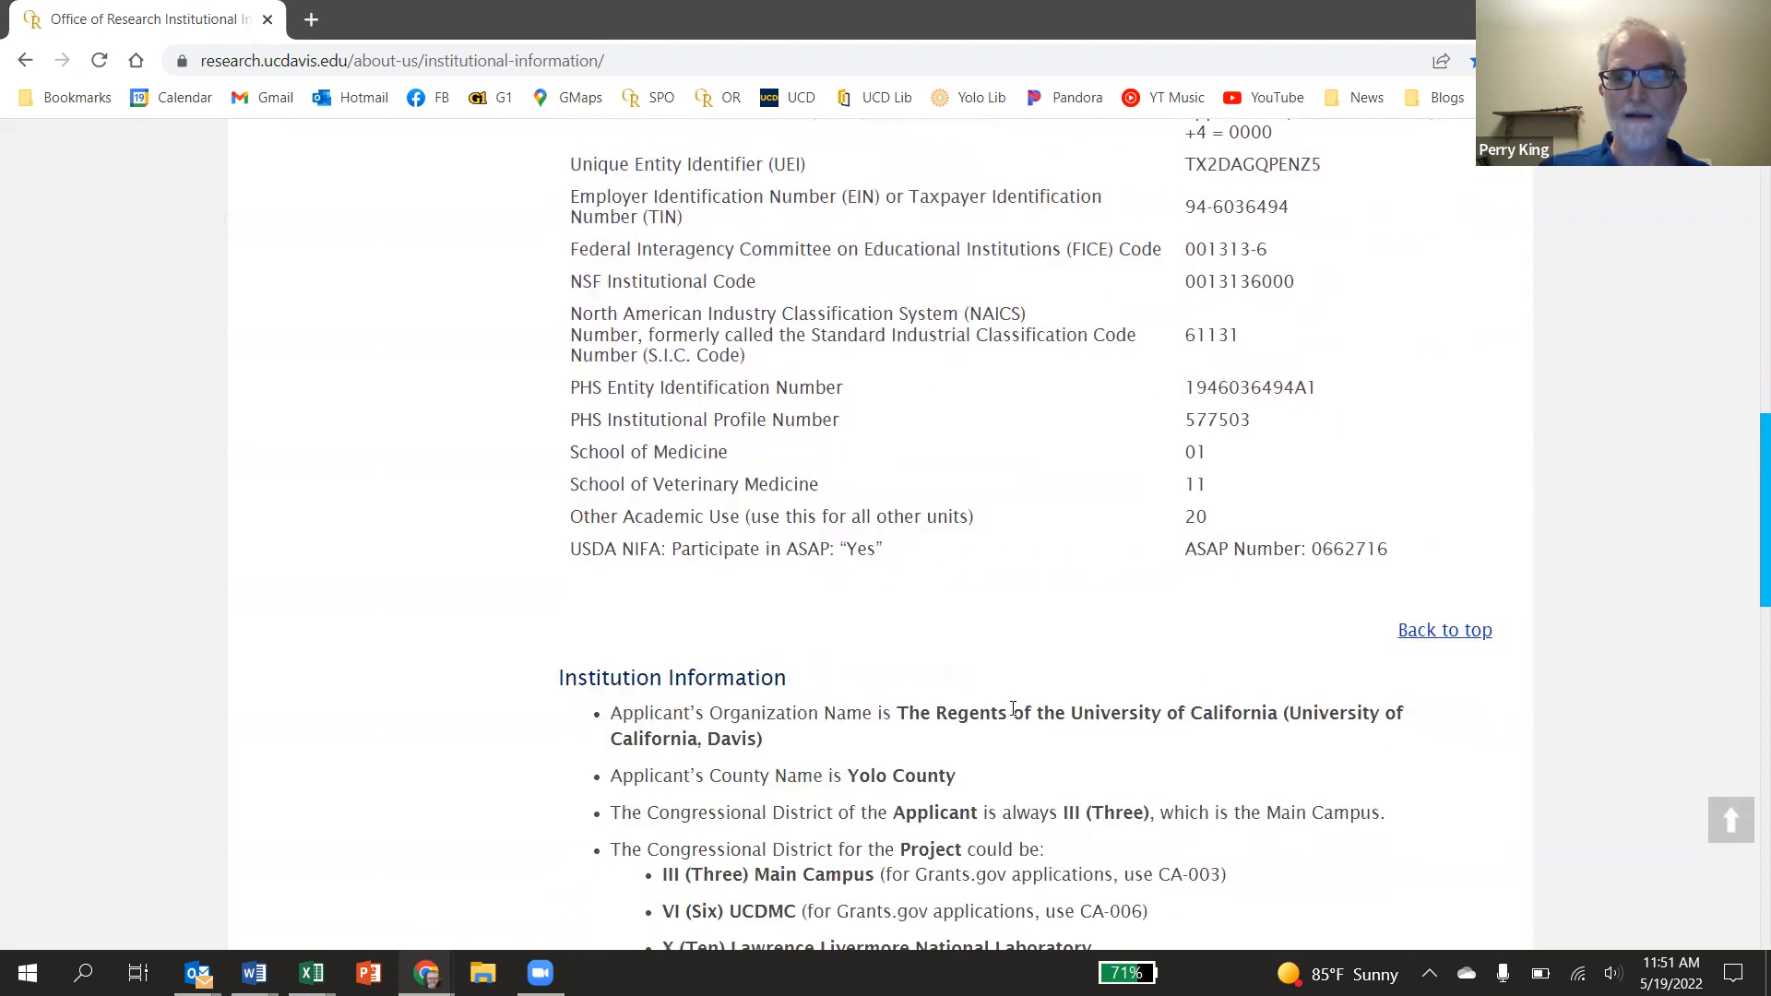
{"action": "scroll", "coordinate": [1012, 708], "scroll_direction": "up", "scroll_amount": 8}
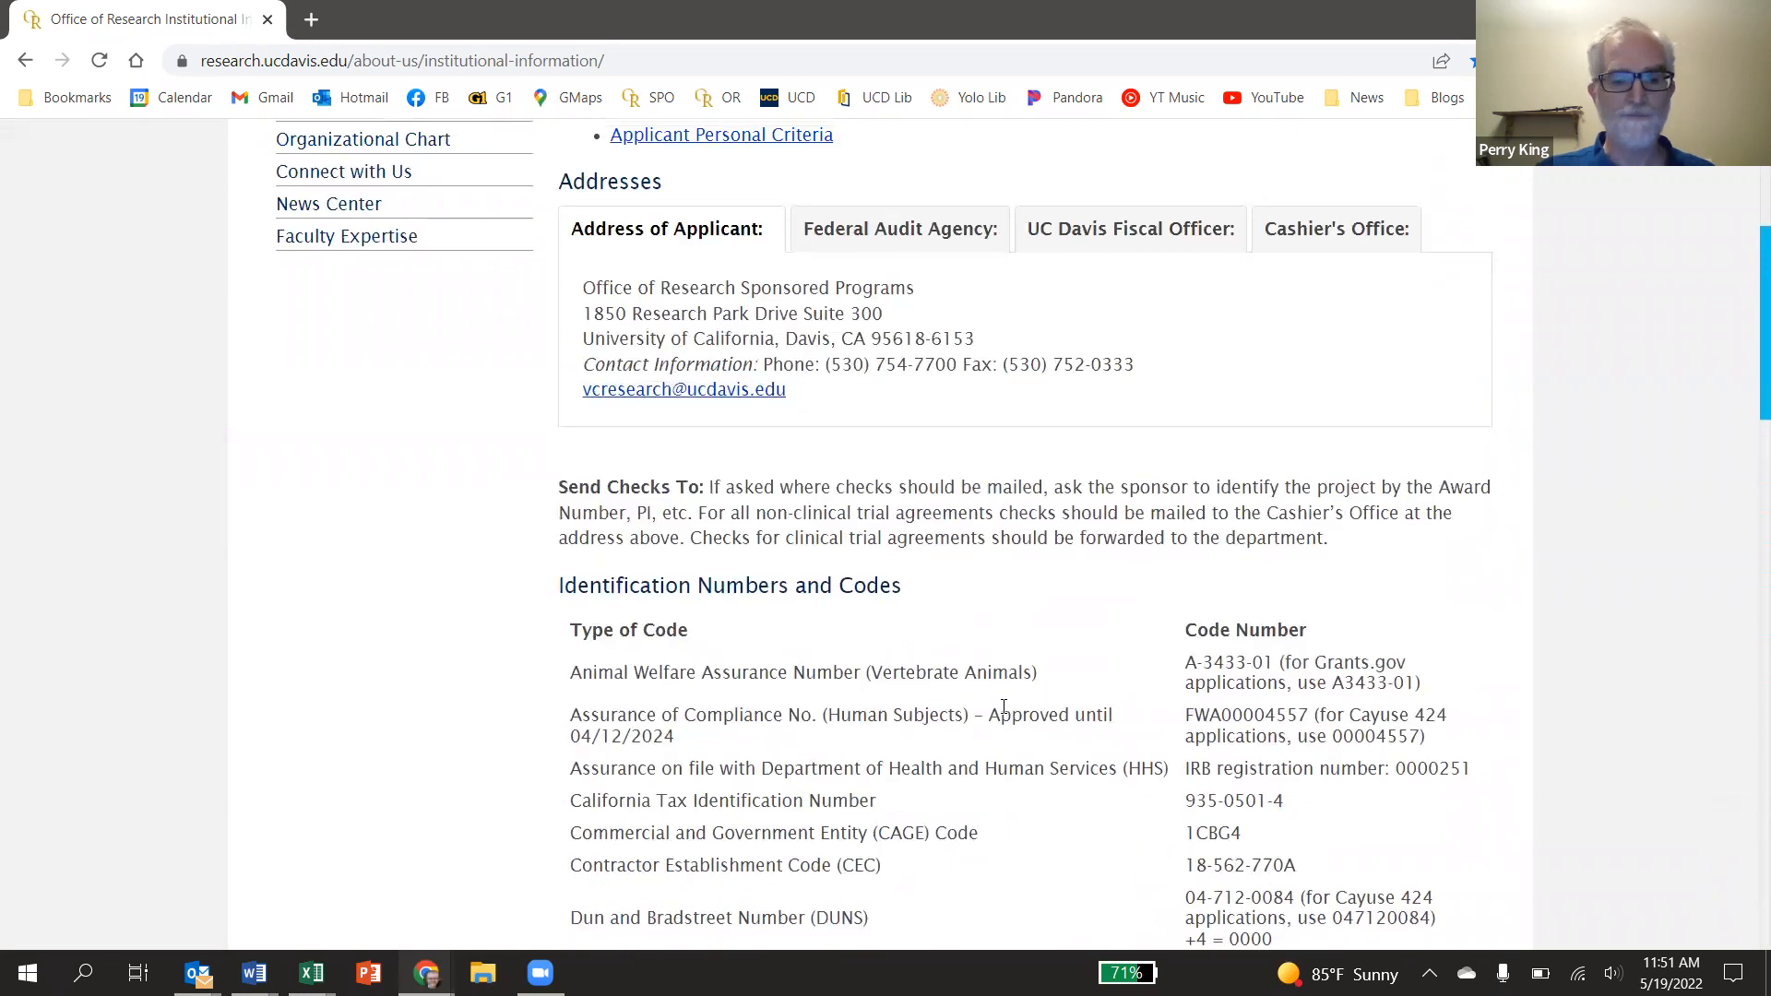
{"action": "key", "text": "alt+Tab"}
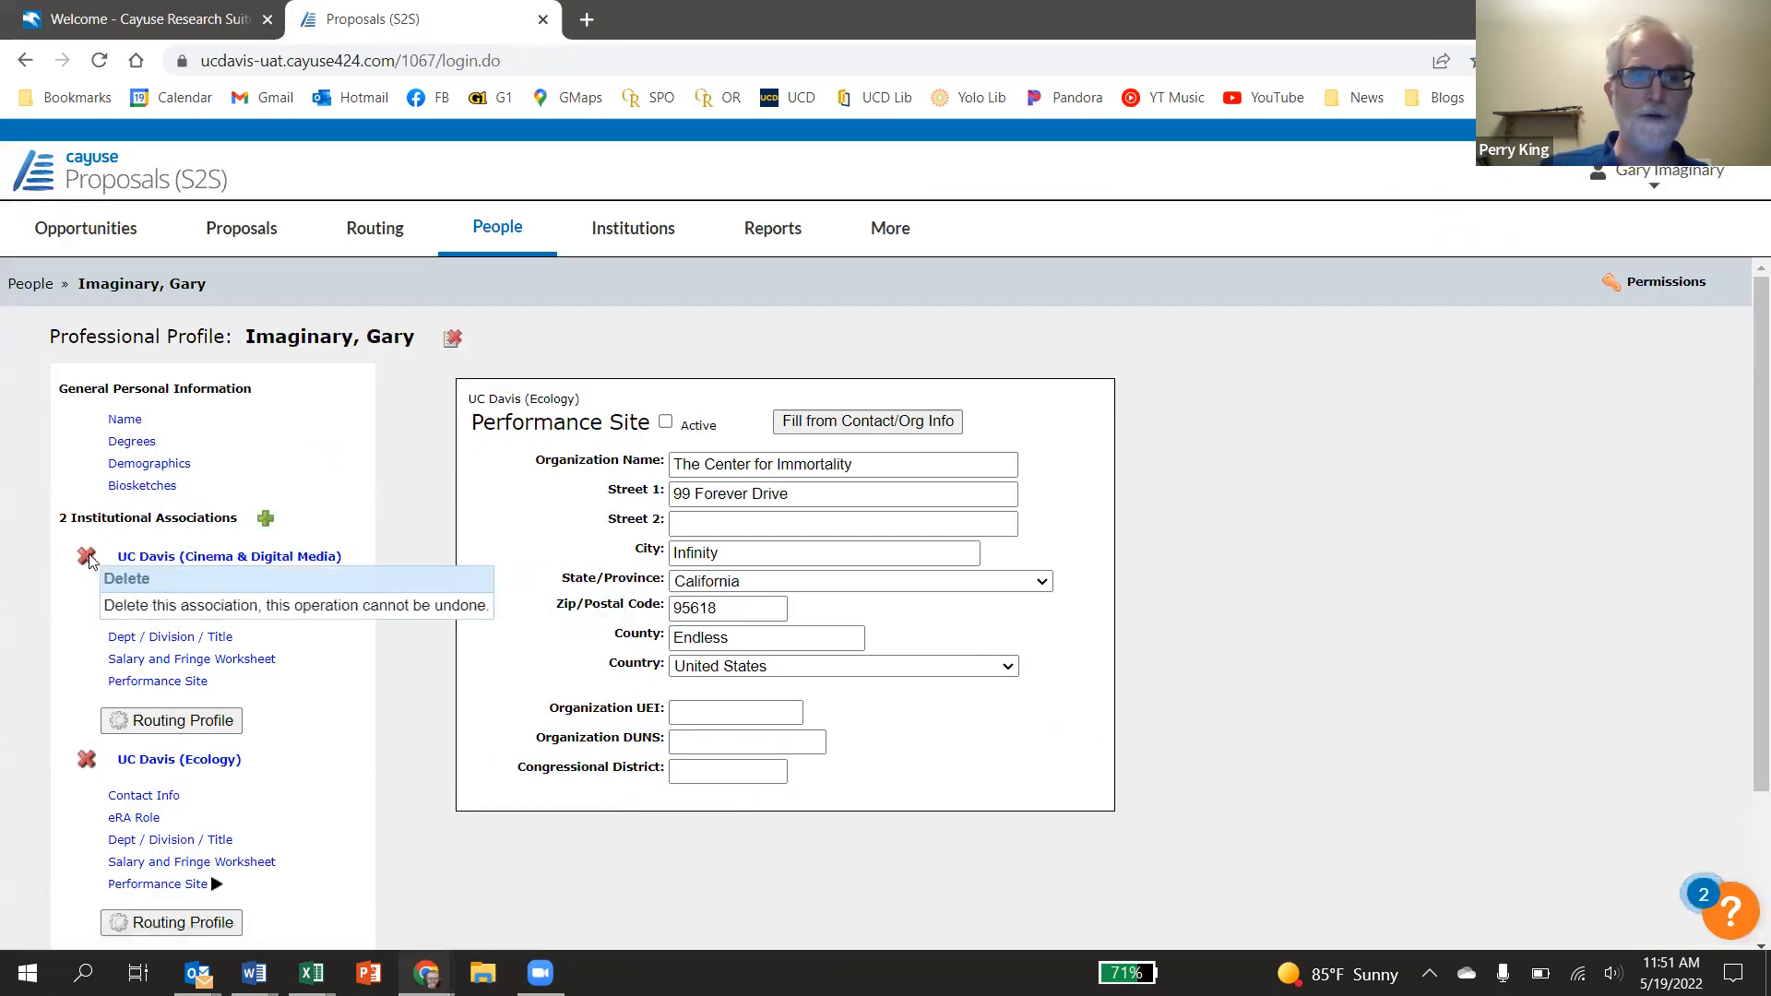
Delete the UC Davis (Ecology) association and confirm its removal from the profile
{"action": "left_click", "coordinate": [87, 761]}
{"action": "key", "text": "Return"}
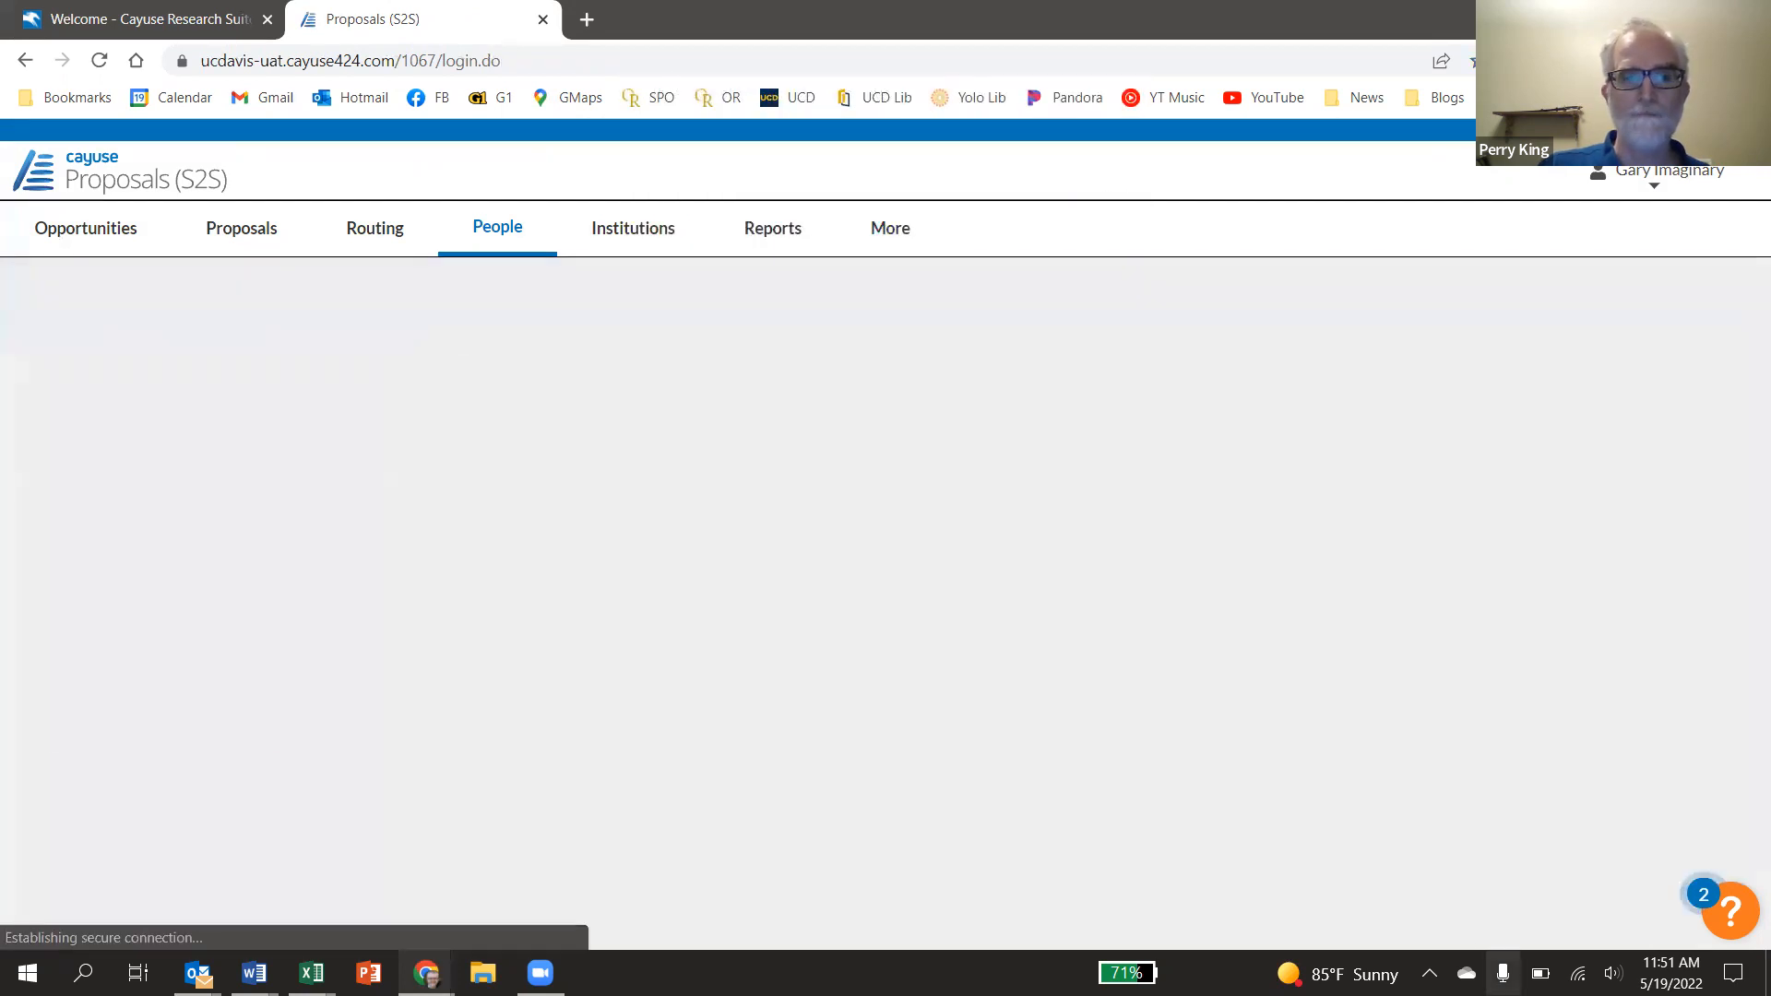